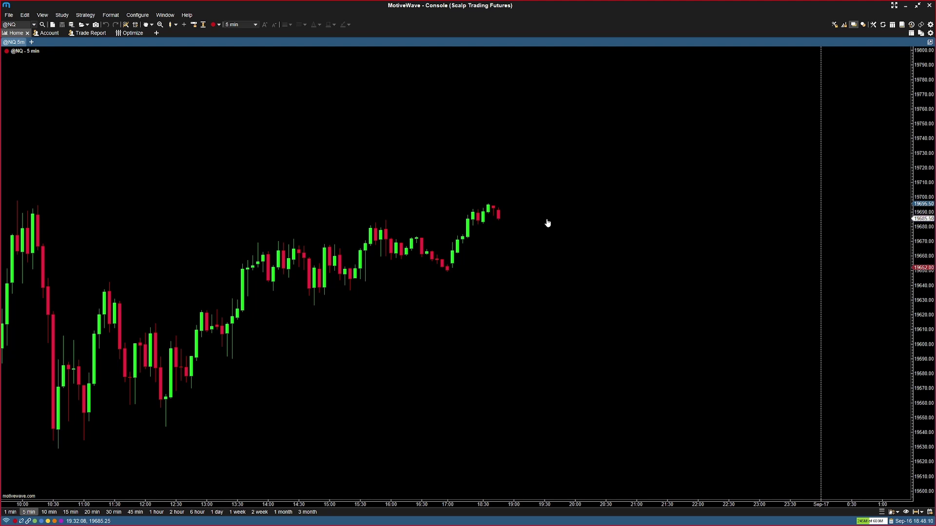
{"action": "scroll", "coordinate": [820, 70], "scroll_direction": "up", "scroll_amount": 1}
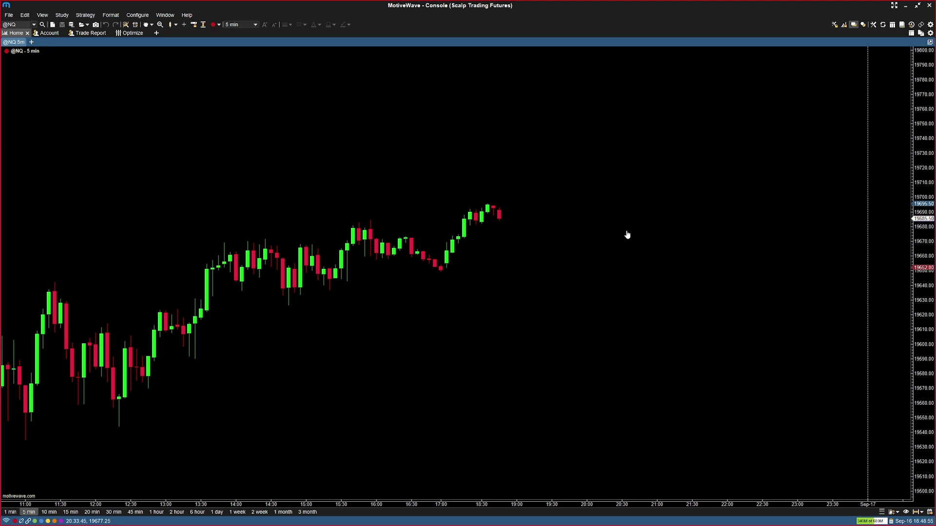
- Open Preferences at the Theme section to show the Bar Themes list with Tradovate Green_Red
{"action": "left_click", "coordinate": [930, 25]}
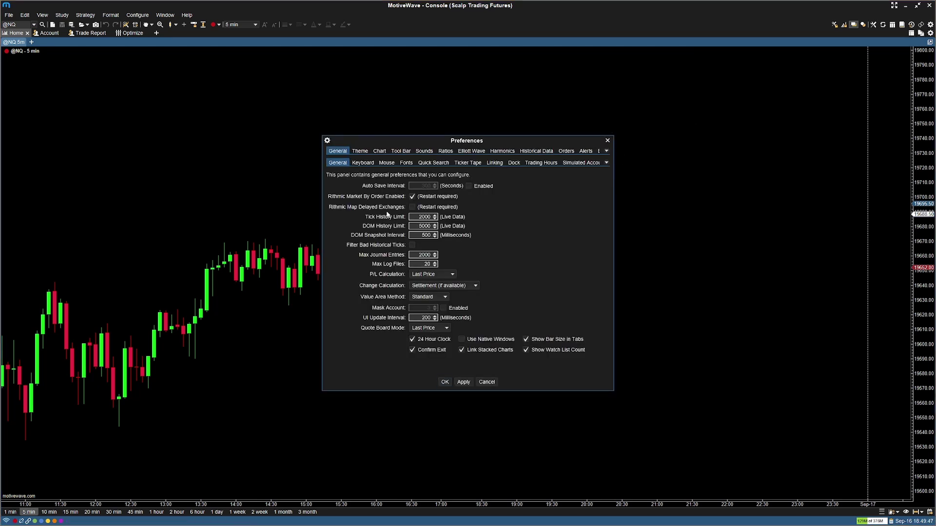
{"action": "left_click", "coordinate": [364, 153]}
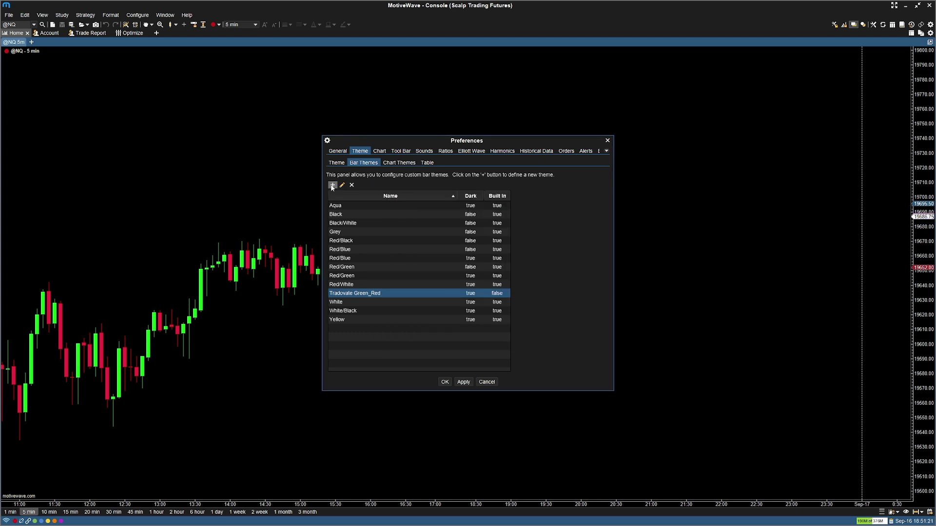
{"action": "left_click", "coordinate": [332, 185]}
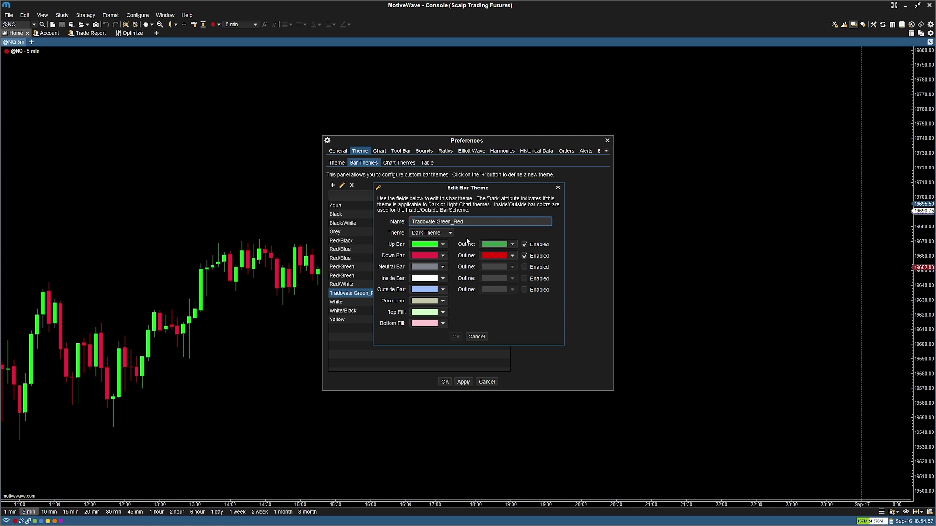
{"action": "left_click", "coordinate": [443, 244]}
{"action": "left_click", "coordinate": [455, 330]}
{"action": "left_click", "coordinate": [576, 247]}
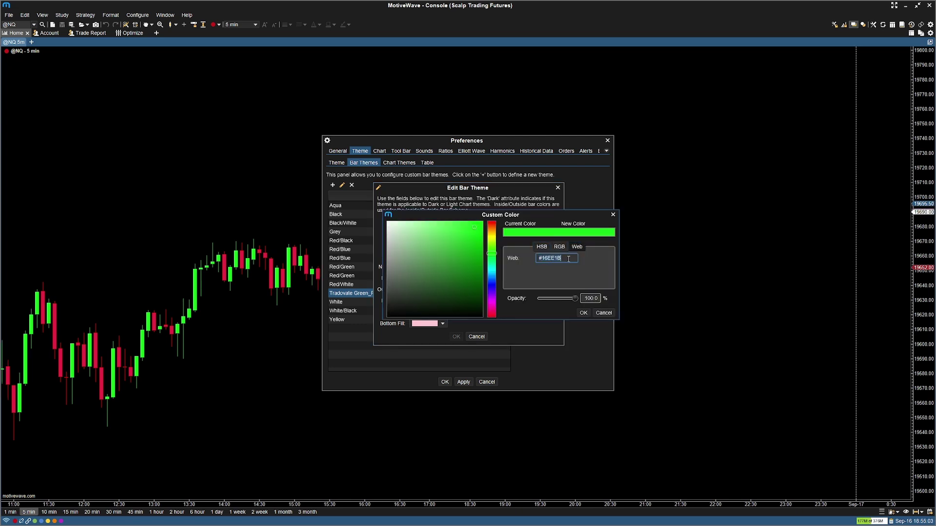
{"action": "left_click", "coordinate": [604, 315]}
{"action": "left_click", "coordinate": [442, 244]}
{"action": "left_click", "coordinate": [455, 315]}
{"action": "left_click", "coordinate": [589, 271]}
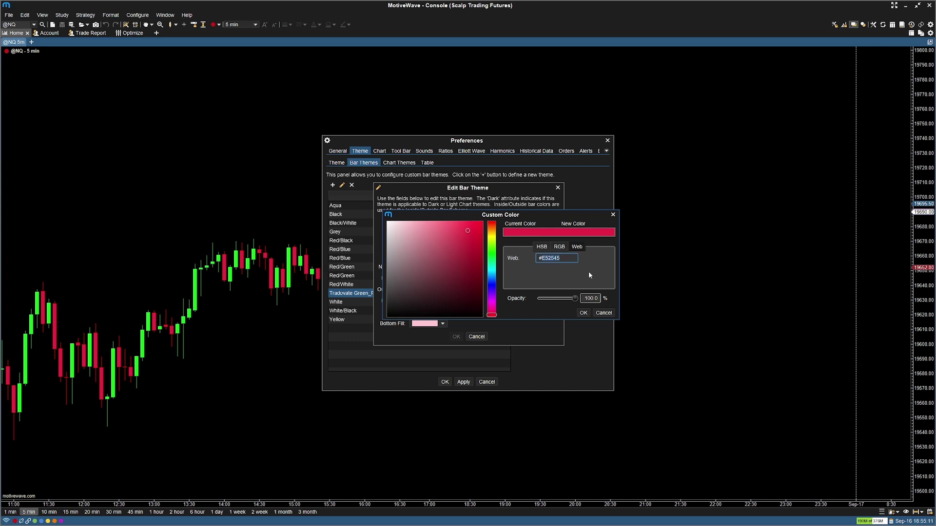
{"action": "key", "text": "Escape"}
{"action": "left_click", "coordinate": [512, 244]}
{"action": "left_click", "coordinate": [524, 314]}
{"action": "left_click", "coordinate": [576, 246]}
{"action": "key", "text": "Escape"}
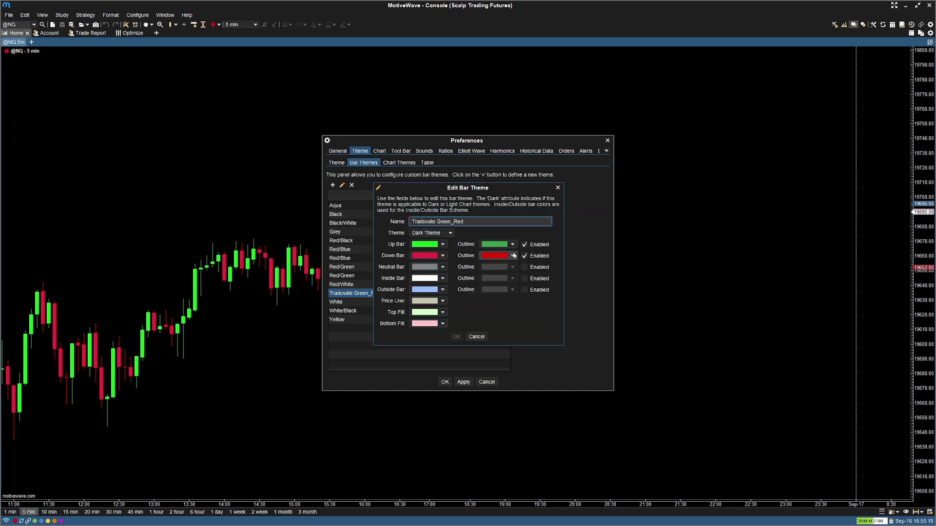
{"action": "left_click", "coordinate": [512, 255]}
{"action": "left_click", "coordinate": [524, 325]}
{"action": "left_click", "coordinate": [577, 246]}
{"action": "left_click", "coordinate": [570, 259]}
{"action": "key", "text": "Escape"}
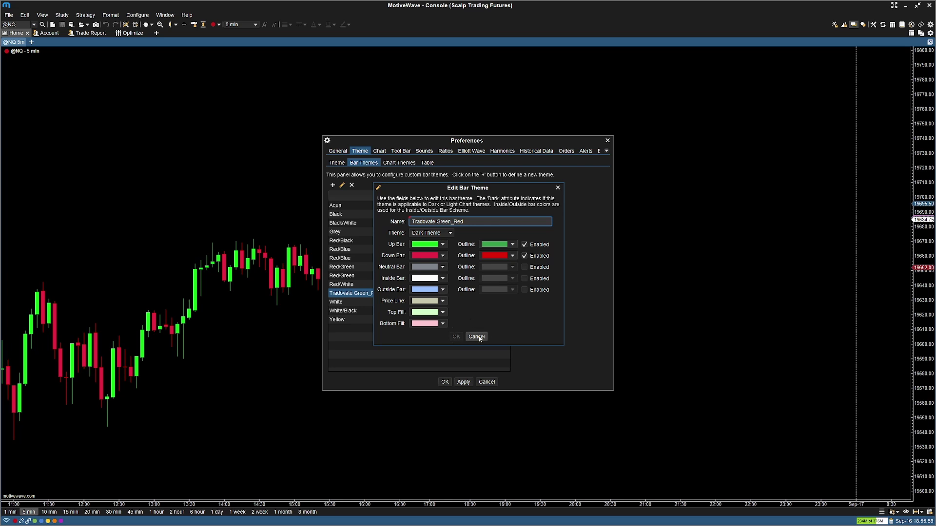
{"action": "left_click", "coordinate": [476, 337]}
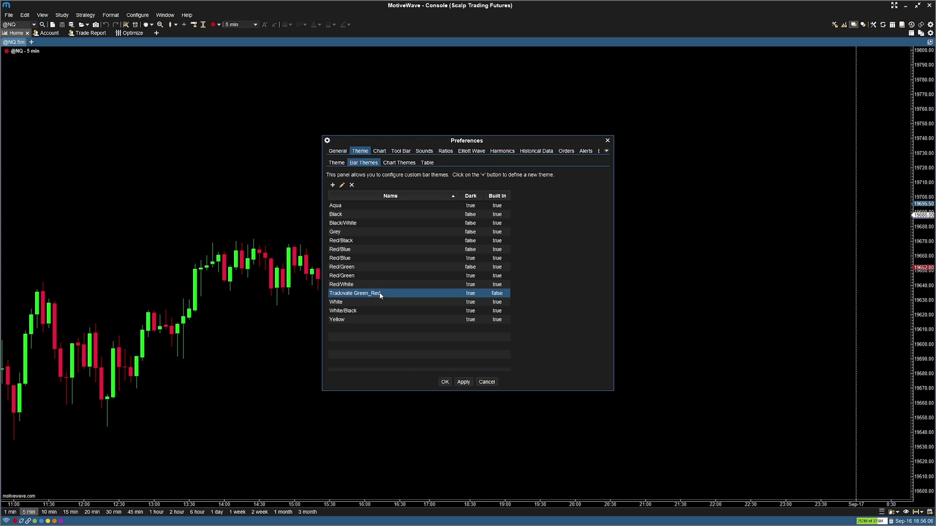
{"action": "left_click", "coordinate": [464, 383]}
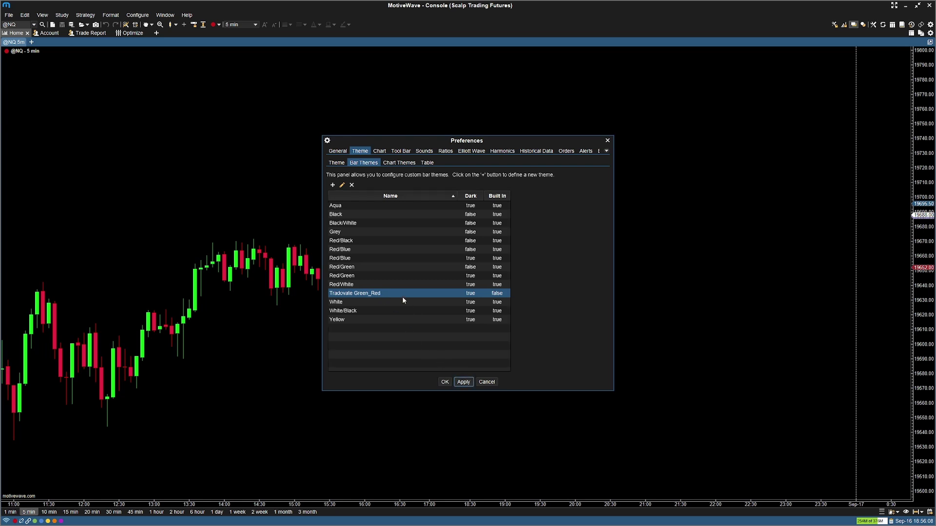
- Select Tradovate Green_Red as the bar theme and return to the custom bar themes list
{"action": "left_click", "coordinate": [336, 162]}
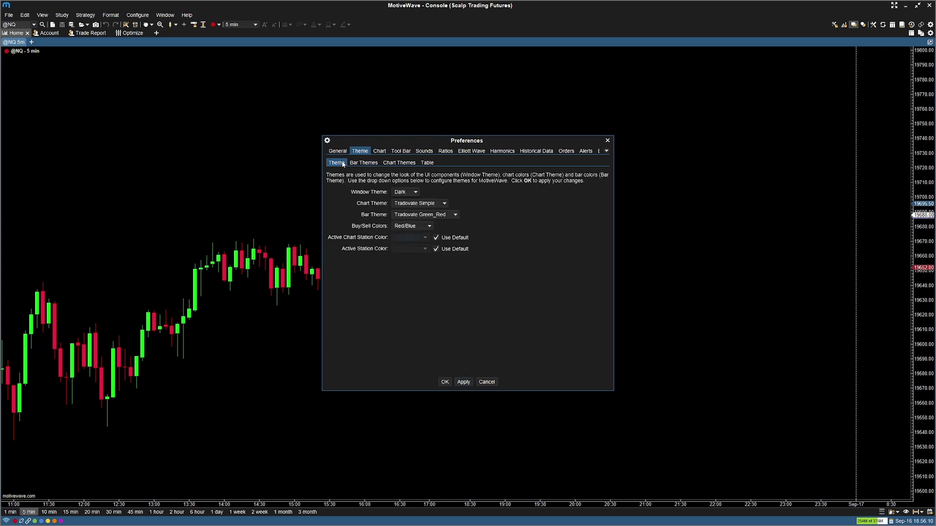
{"action": "left_click", "coordinate": [408, 215]}
{"action": "left_click", "coordinate": [414, 288]}
{"action": "left_click", "coordinate": [359, 163]}
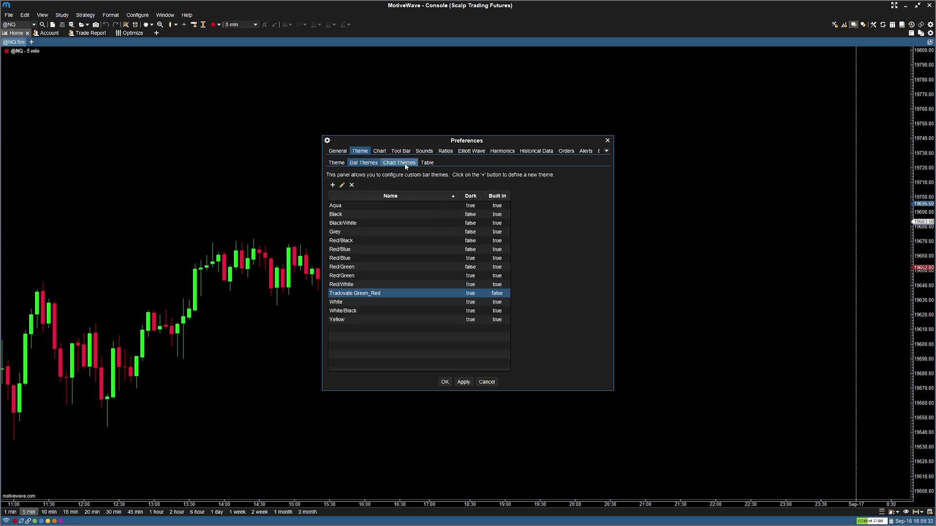
- Inspect the Tradovate Simple chart theme's dark setting and black background, then cancel without changes
{"action": "left_click", "coordinate": [405, 165]}
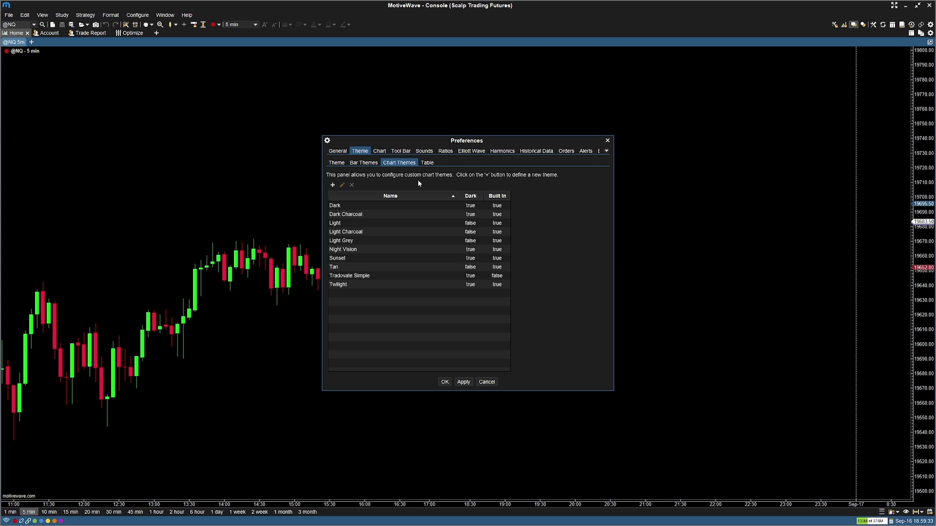
{"action": "left_click", "coordinate": [332, 185]}
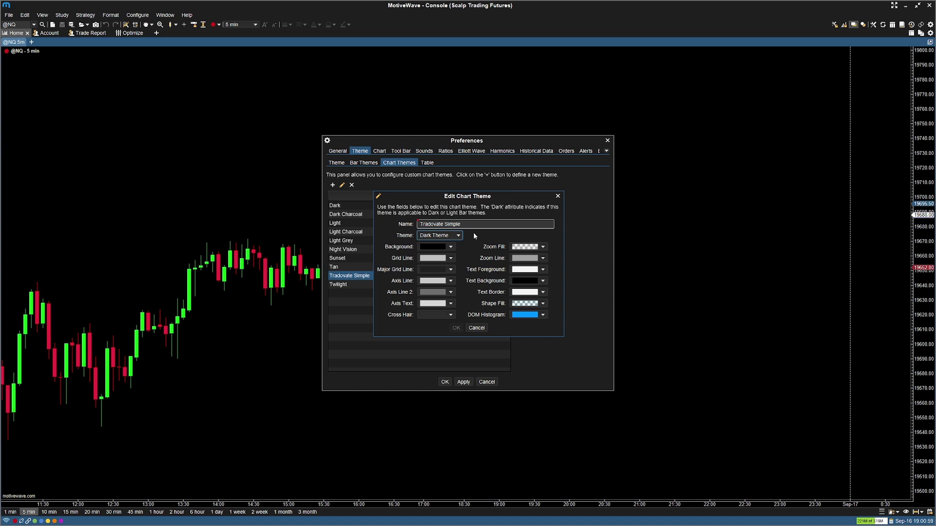
{"action": "left_click", "coordinate": [456, 236]}
{"action": "left_click", "coordinate": [453, 254]}
{"action": "left_click", "coordinate": [450, 247]}
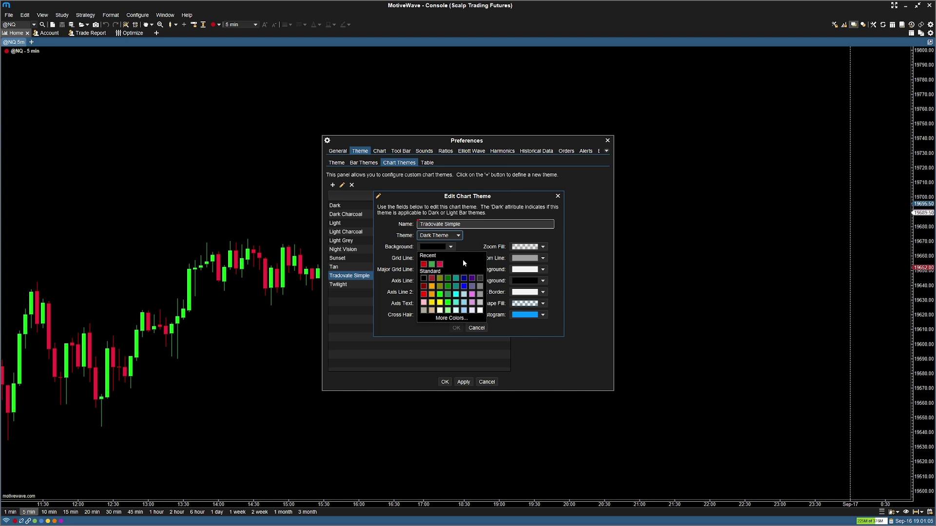
{"action": "left_click", "coordinate": [461, 336]}
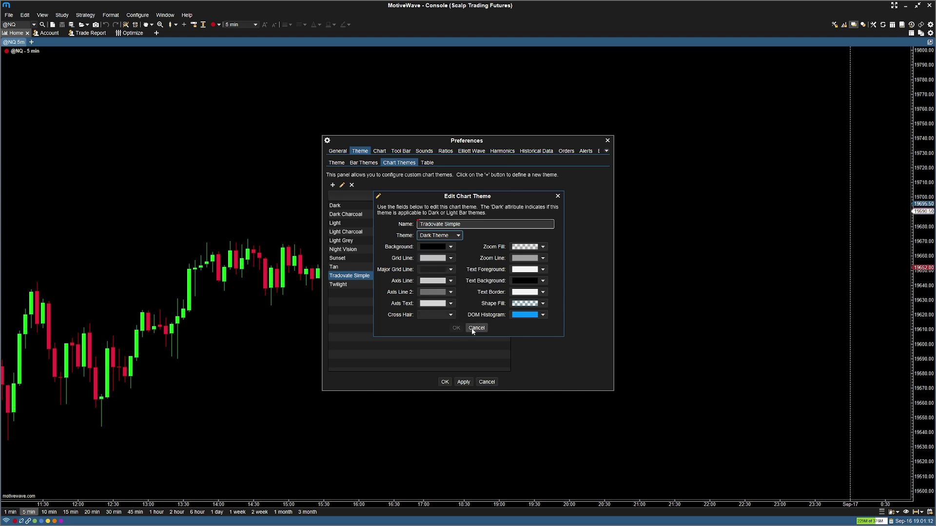
{"action": "left_click", "coordinate": [475, 328]}
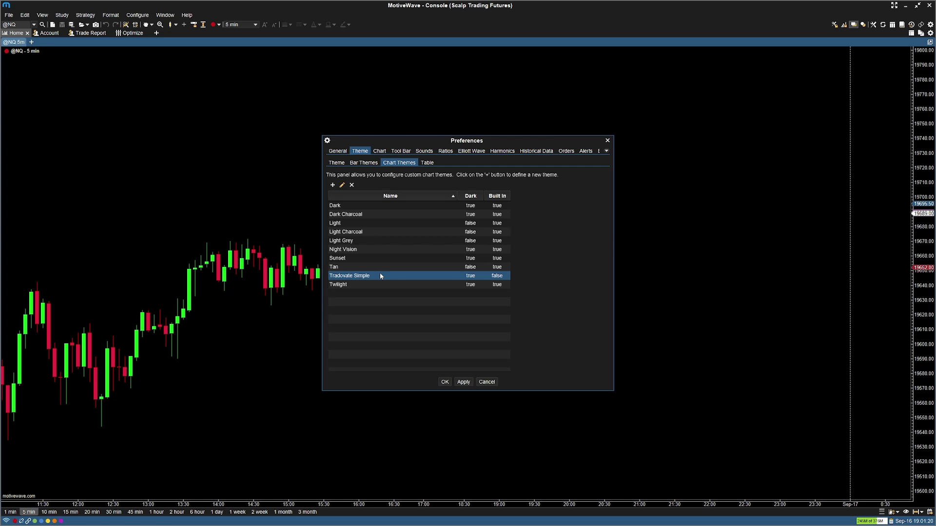
- Set Dark window theme, Tradovate Simple chart theme and Tradovate Green_Red bar theme
{"action": "left_click", "coordinate": [463, 382]}
{"action": "left_click", "coordinate": [336, 163]}
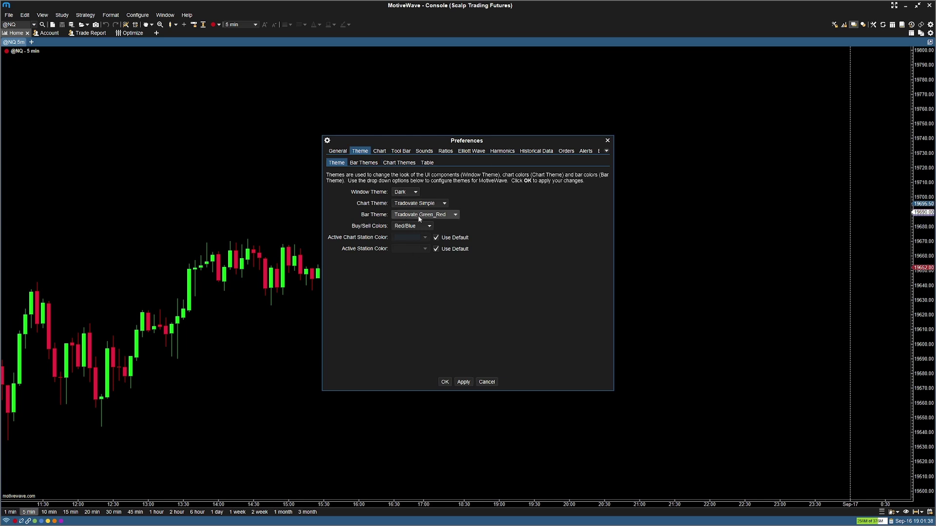
{"action": "left_click", "coordinate": [417, 193]}
{"action": "left_click", "coordinate": [397, 200]}
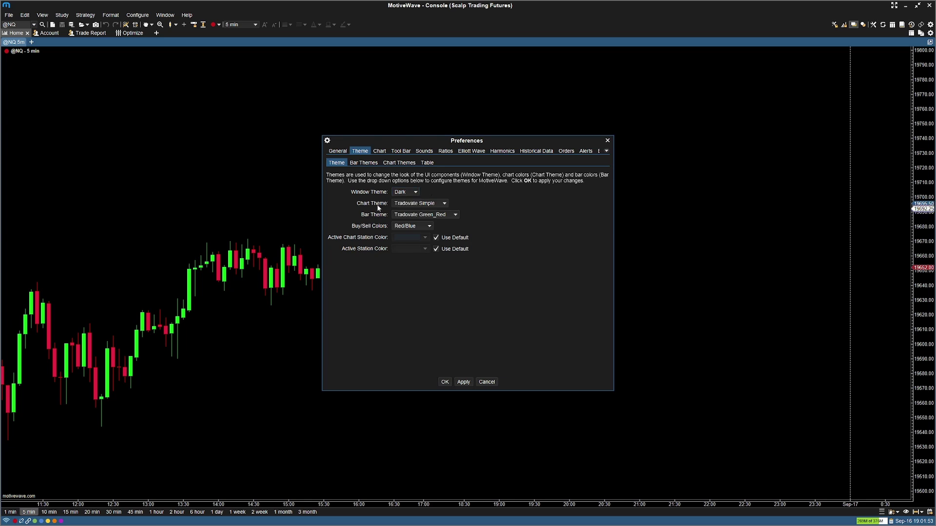
{"action": "left_click", "coordinate": [396, 206]}
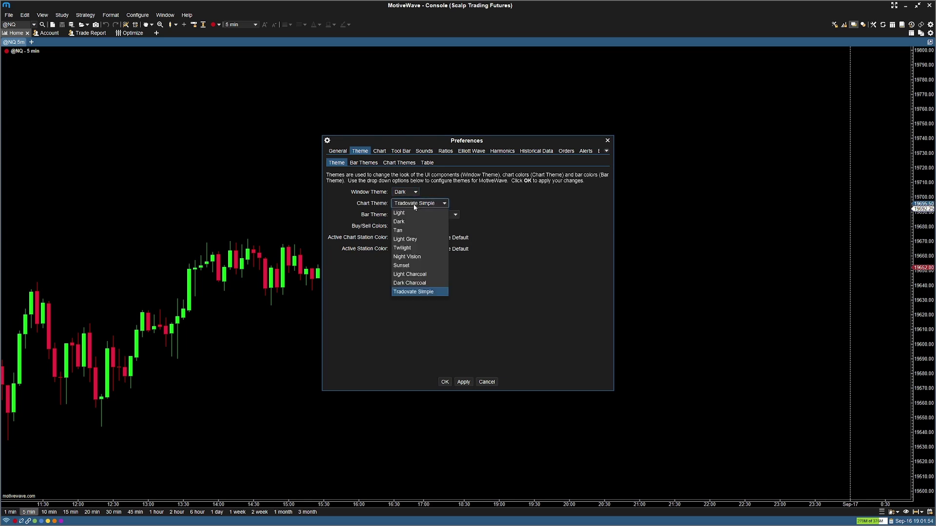
{"action": "left_click", "coordinate": [413, 292]}
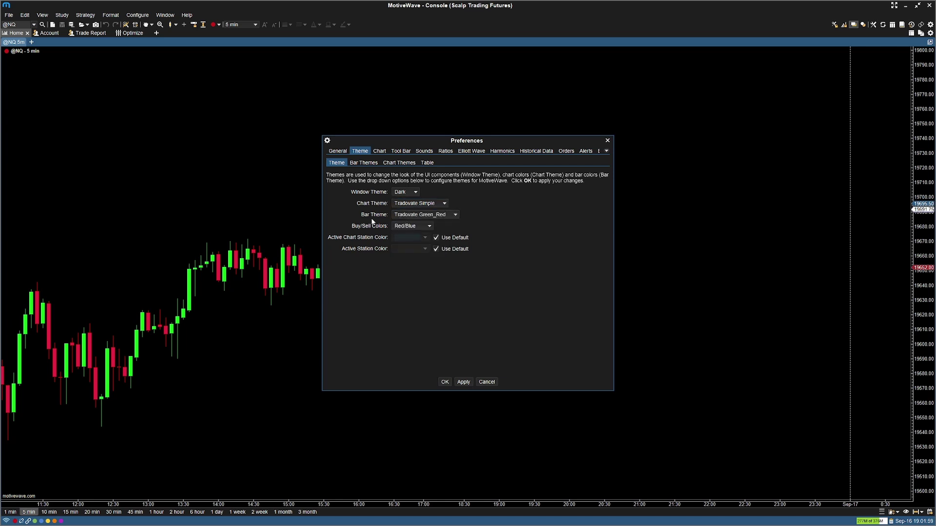
{"action": "left_click", "coordinate": [419, 216]}
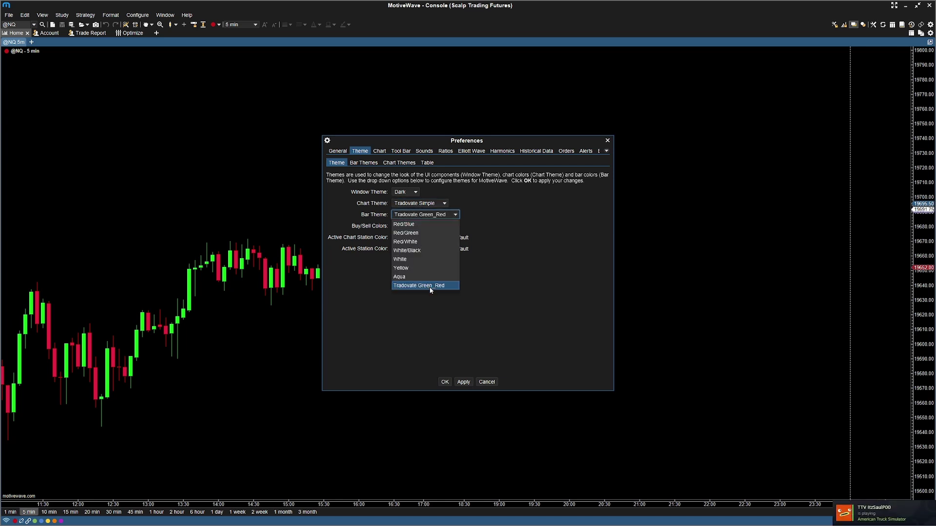
{"action": "left_click", "coordinate": [493, 220]}
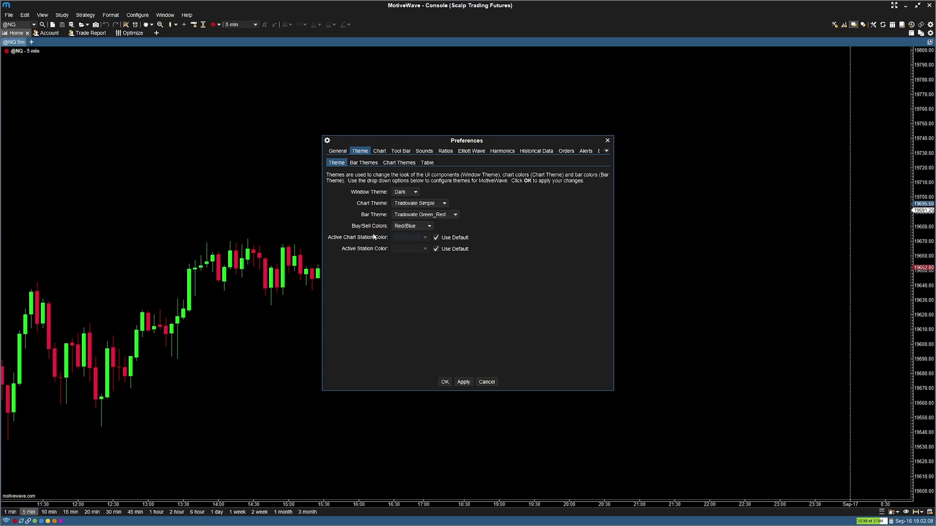
- Switch buy/sell colours to Red/Green, make the active chart station colour black, and apply
{"action": "left_click", "coordinate": [413, 227]}
{"action": "left_click", "coordinate": [409, 236]}
{"action": "left_click", "coordinate": [436, 238]}
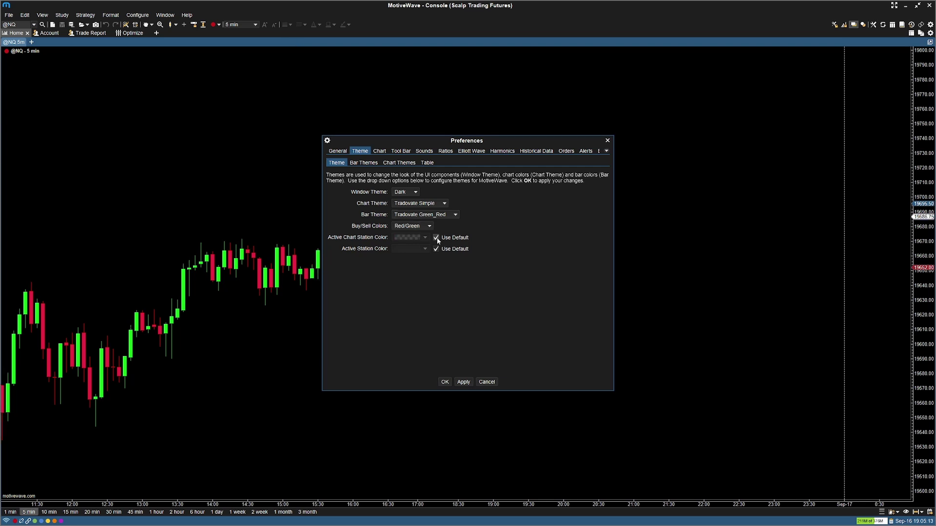
{"action": "left_click", "coordinate": [437, 238]}
{"action": "left_click", "coordinate": [425, 238]}
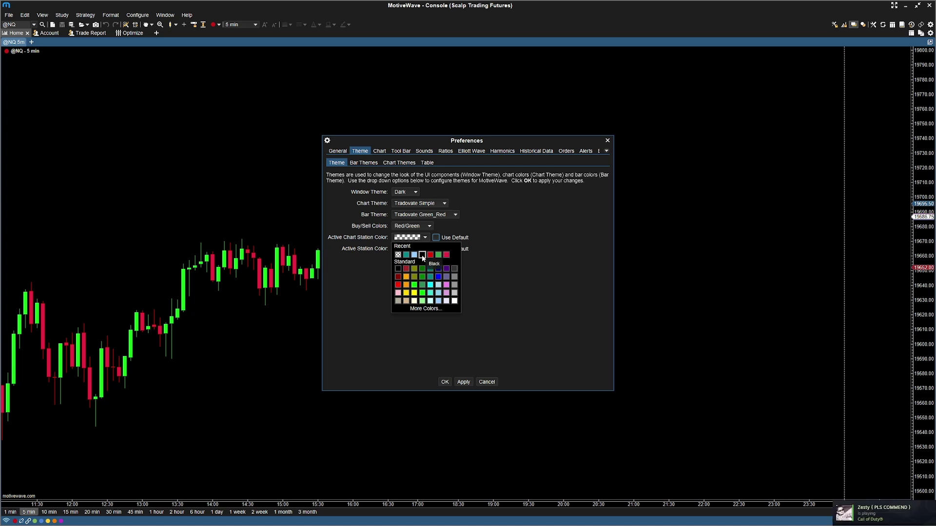
{"action": "left_click", "coordinate": [422, 255]}
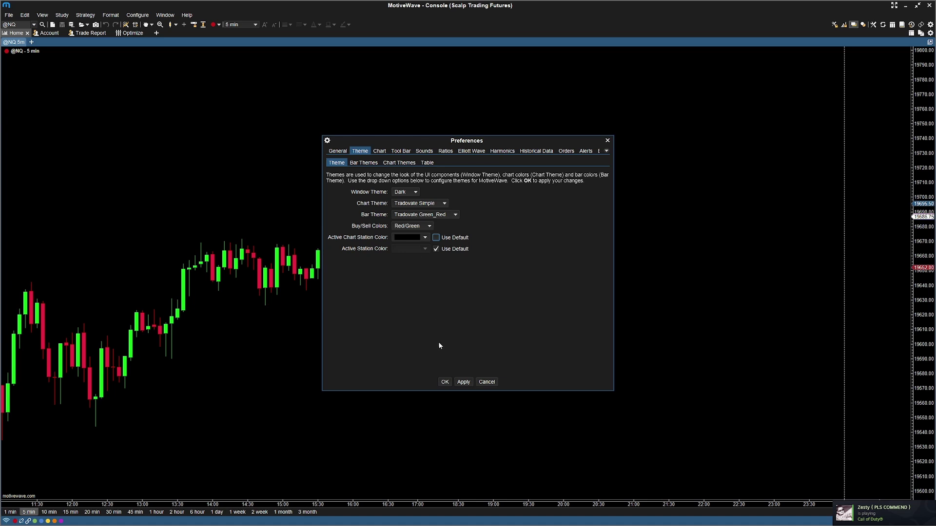
{"action": "left_click", "coordinate": [463, 382]}
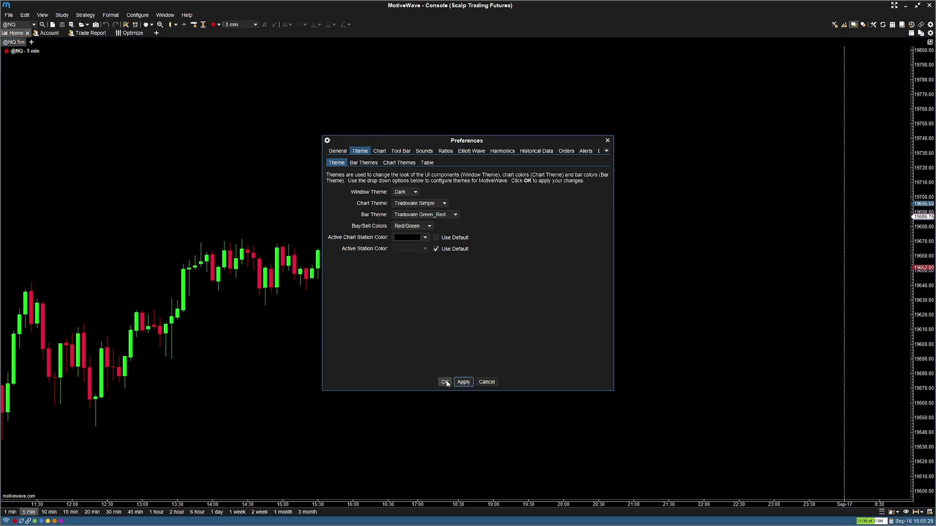
- Close Preferences with OK to confirm the dark theme, then reopen Preferences on General settings
{"action": "left_click", "coordinate": [445, 382]}
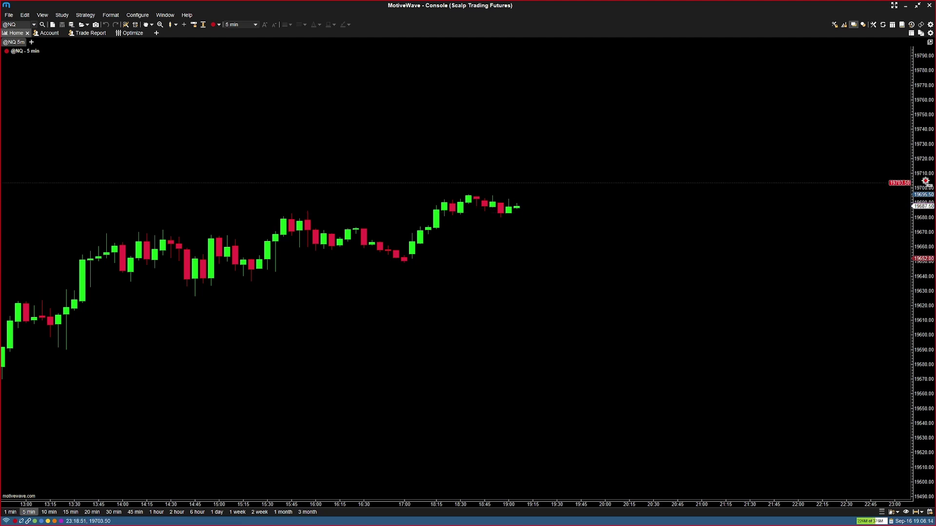
{"action": "left_click", "coordinate": [930, 25]}
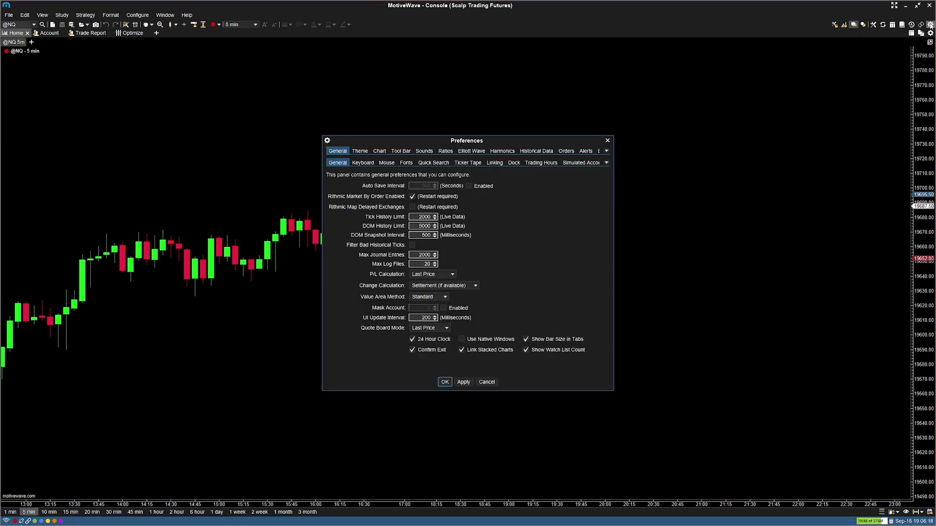
- Enable a grey Last Price line in the chart's price-axis indicator settings
{"action": "left_click", "coordinate": [379, 151]}
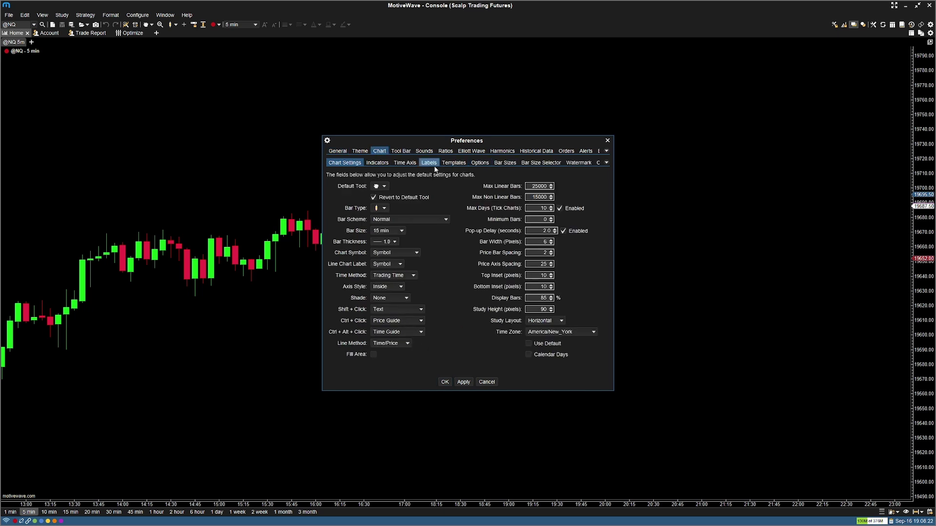
{"action": "left_click", "coordinate": [378, 163]}
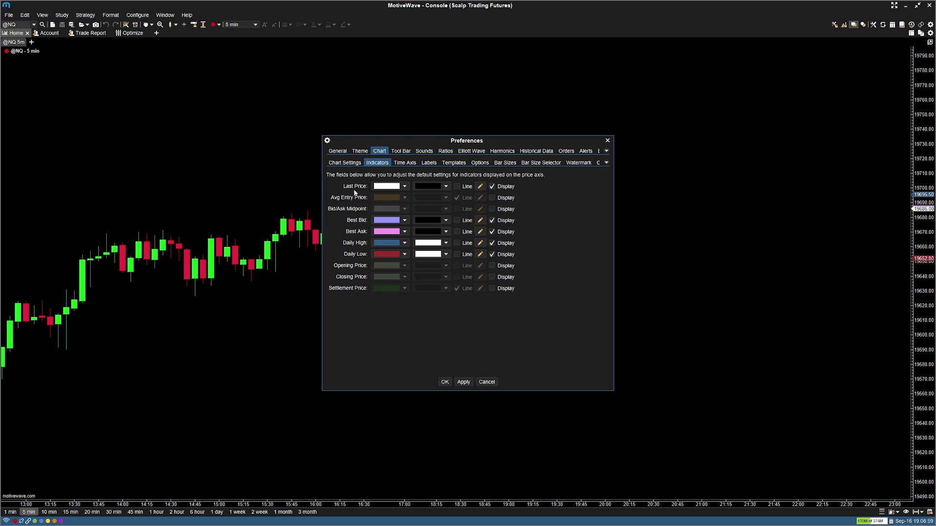
{"action": "left_click", "coordinate": [456, 186]}
{"action": "left_click", "coordinate": [405, 186]}
{"action": "left_click", "coordinate": [386, 204]}
- Hide the Best Bid, Best Ask, Daily High and Daily Low indicators, then apply and close
{"action": "left_click", "coordinate": [492, 221]}
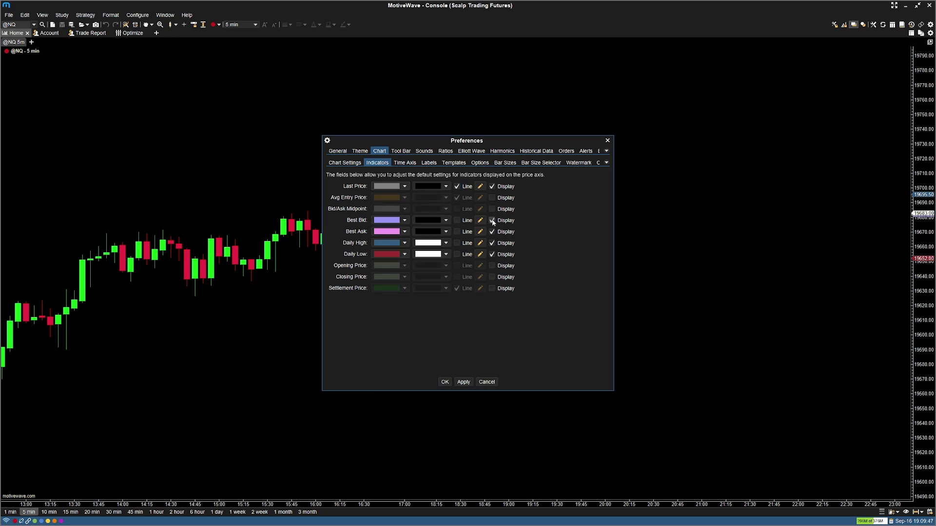
{"action": "left_click", "coordinate": [492, 232]}
{"action": "left_click", "coordinate": [492, 243]}
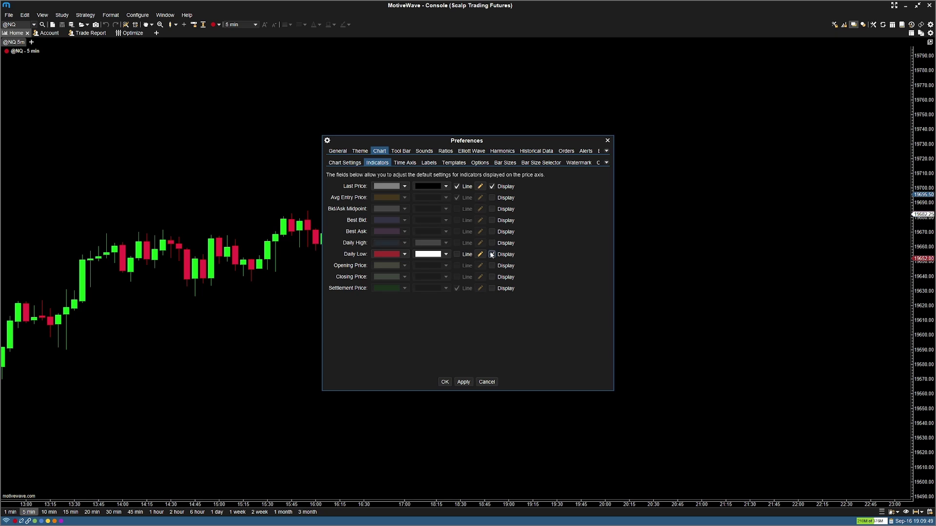
{"action": "left_click", "coordinate": [492, 254]}
{"action": "left_click", "coordinate": [463, 382]}
{"action": "left_click", "coordinate": [445, 382]}
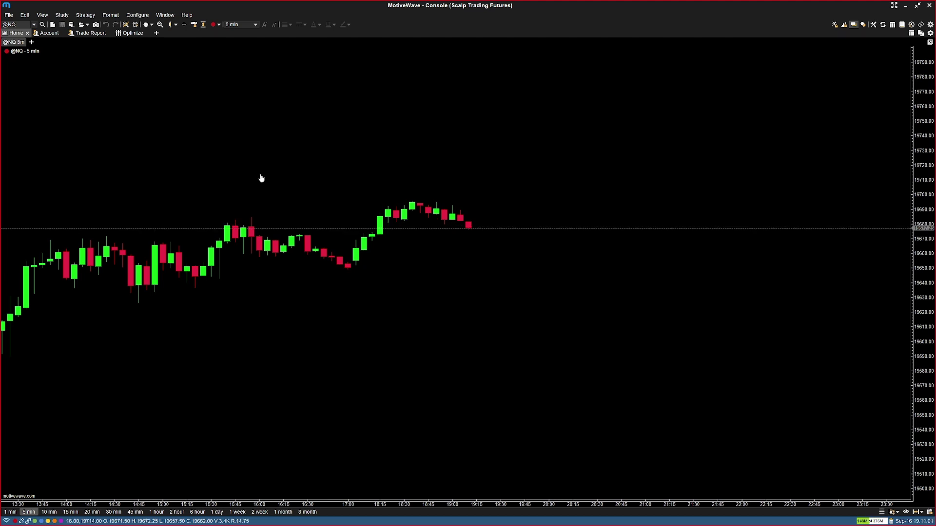
- Find Daily Volume Profile in All Studies by filtering 'volume profile' and open its settings
{"action": "left_click", "coordinate": [59, 15]}
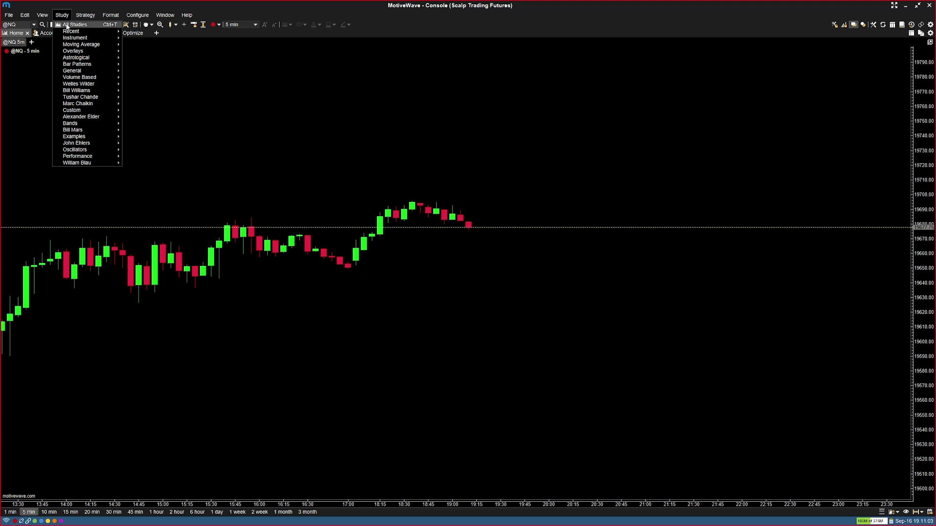
{"action": "left_click", "coordinate": [68, 25]}
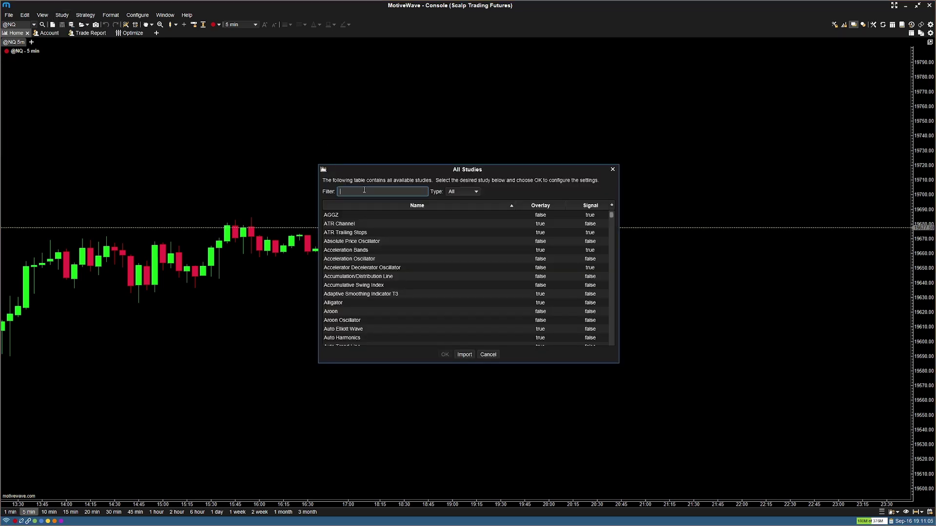
{"action": "type", "text": "volume profile"}
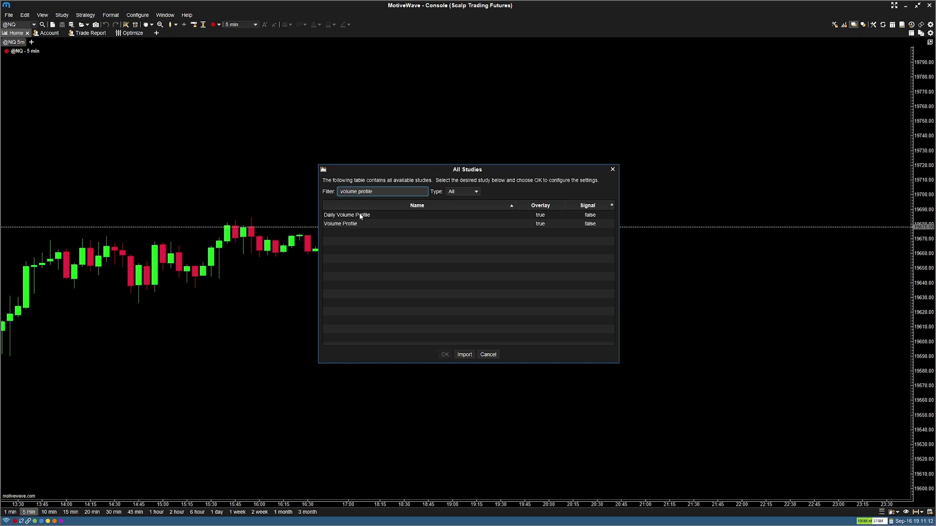
{"action": "left_click", "coordinate": [361, 215]}
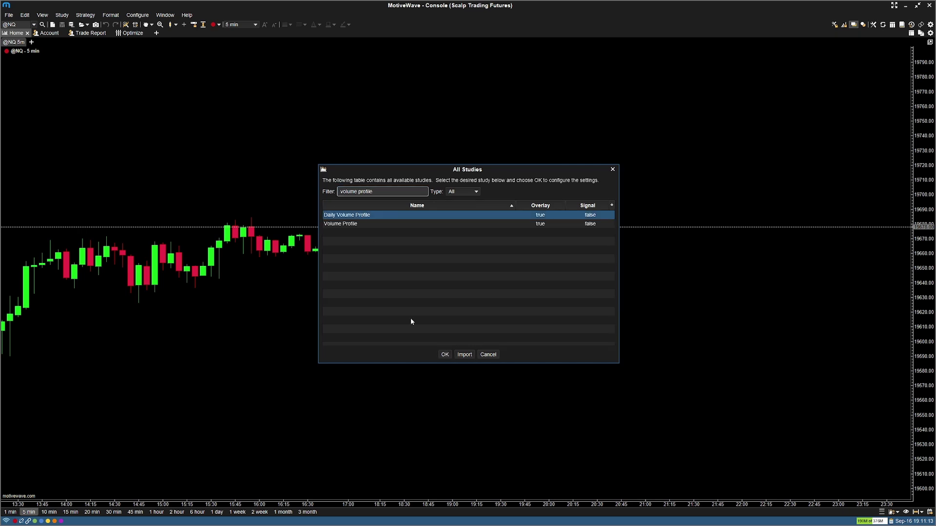
{"action": "left_click", "coordinate": [445, 355]}
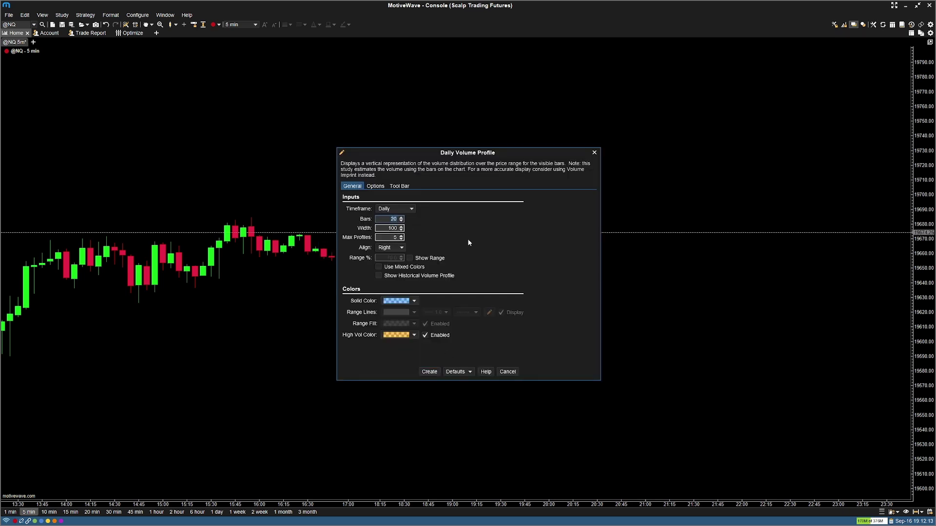
- Create the Daily Volume Profile with 250 bars, width 200, Gray-25% colour, high-volume colour off
{"action": "key", "text": "BackSpace"}
{"action": "double_click", "coordinate": [386, 229]}
{"action": "type", "text": "200"}
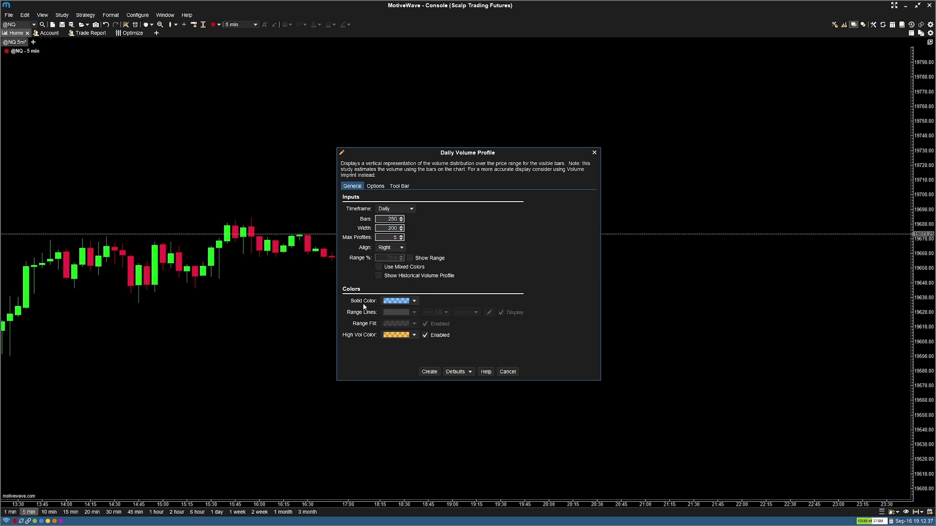
{"action": "left_click", "coordinate": [415, 301]}
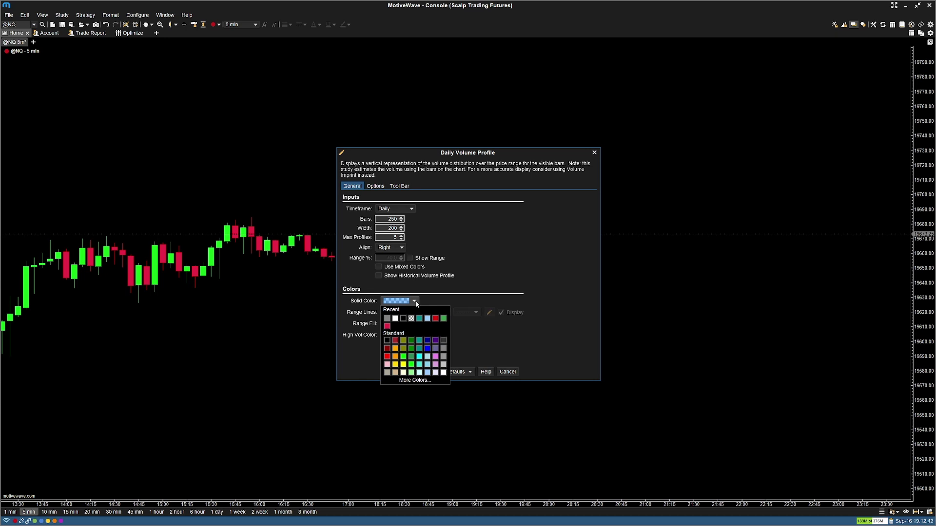
{"action": "left_click", "coordinate": [444, 365]}
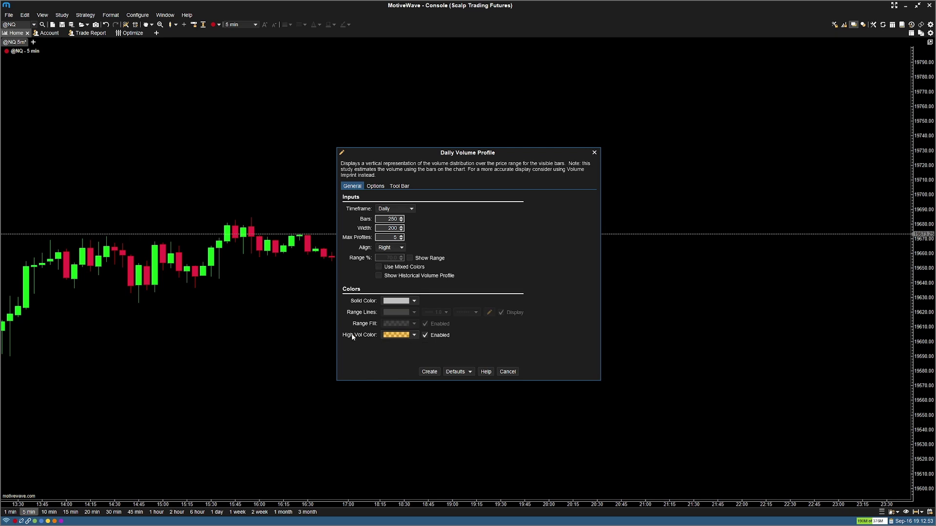
{"action": "left_click", "coordinate": [425, 336]}
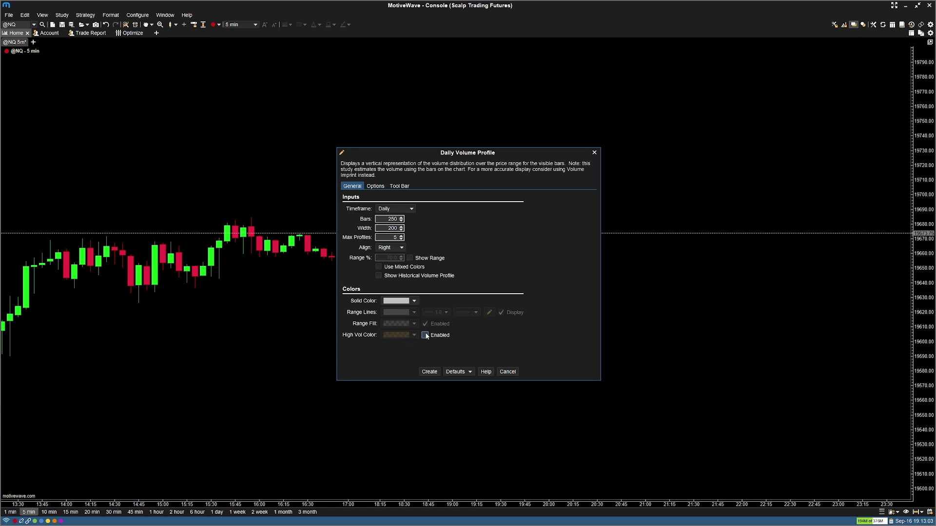
{"action": "left_click", "coordinate": [429, 372]}
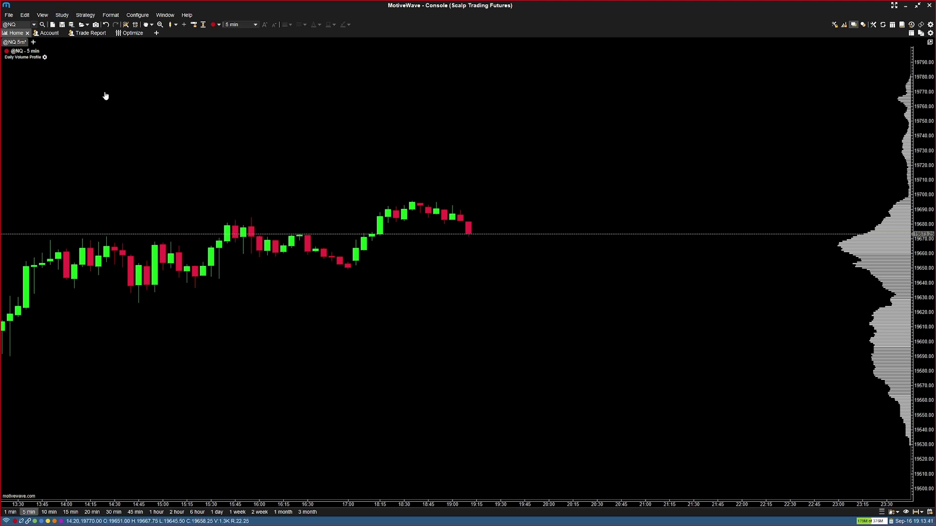
- Filter All Studies for 'volume pro' and select the Volume Profile study
{"action": "left_click", "coordinate": [57, 15]}
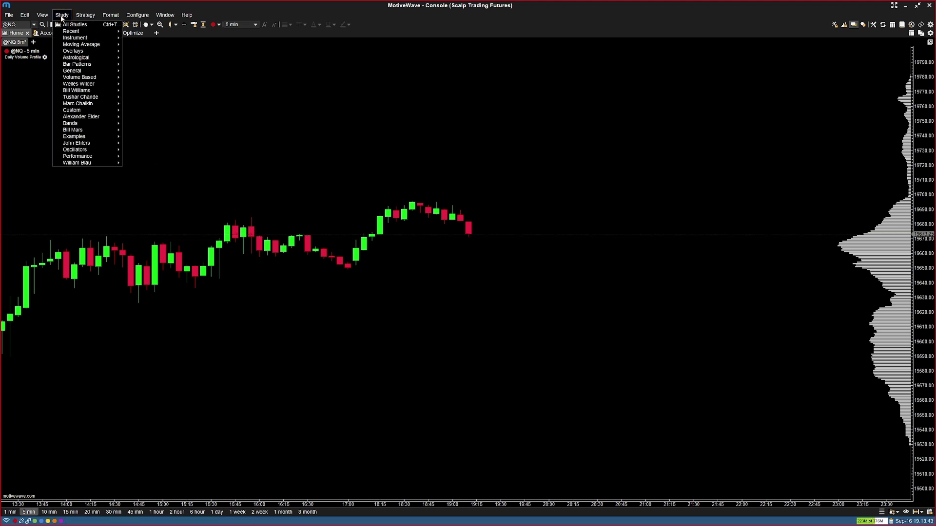
{"action": "left_click", "coordinate": [52, 16]}
{"action": "left_click", "coordinate": [58, 15]}
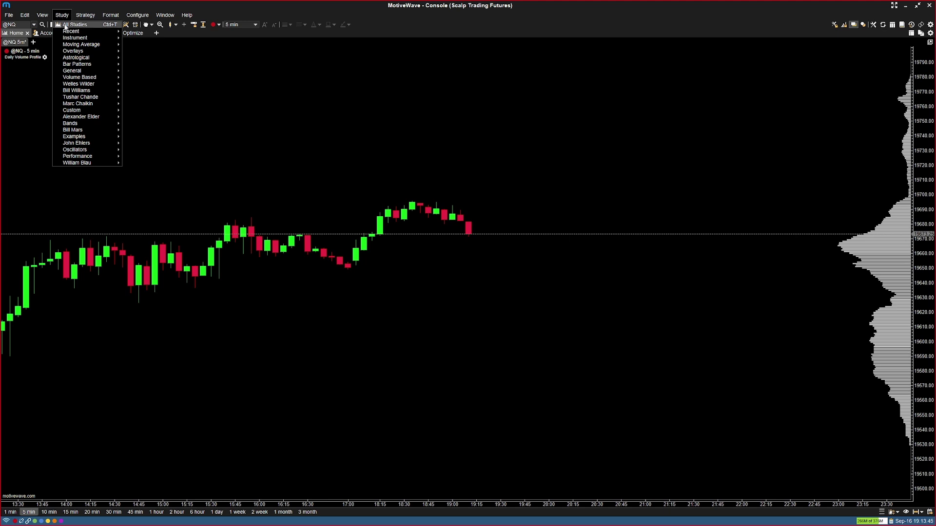
{"action": "left_click", "coordinate": [73, 25]}
{"action": "type", "text": "volume pro"}
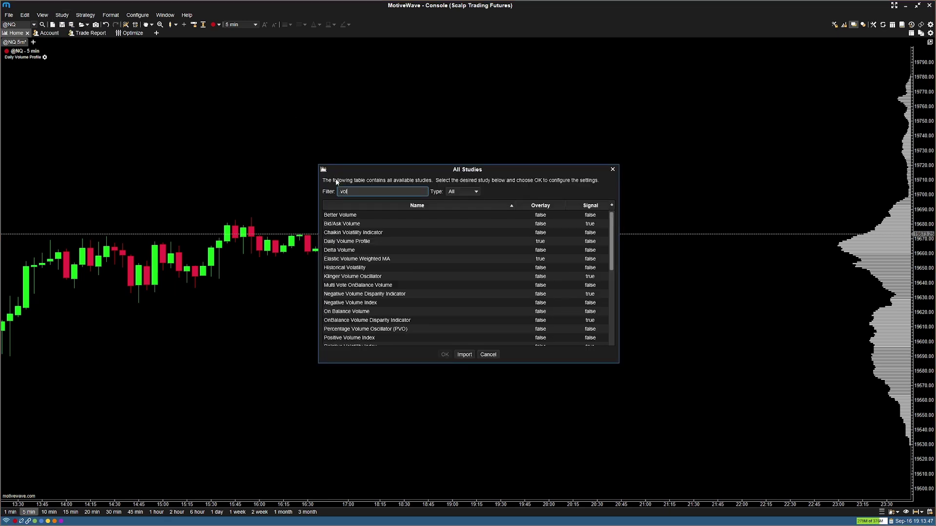
{"action": "left_click", "coordinate": [352, 225]}
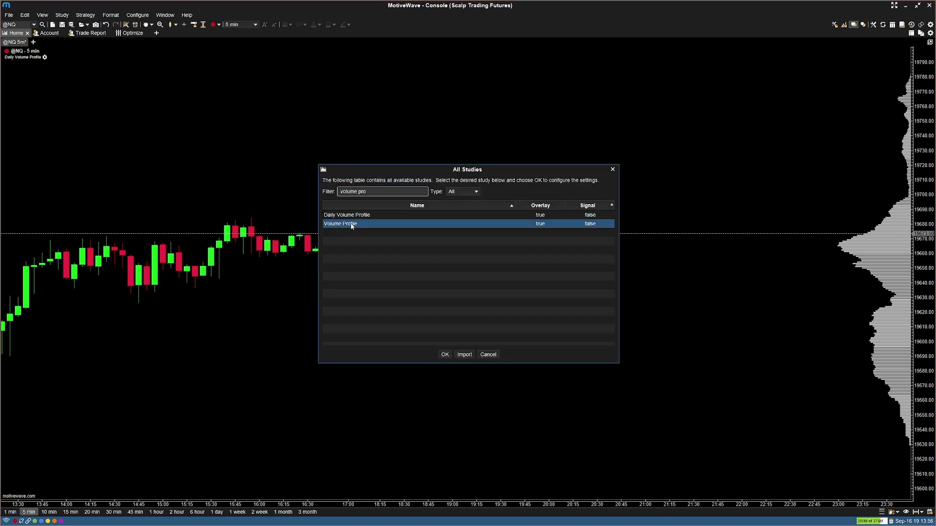
- Set the Volume Profile to RTH Data Only with historical minute bars off, then view Display settings
{"action": "left_click", "coordinate": [445, 354]}
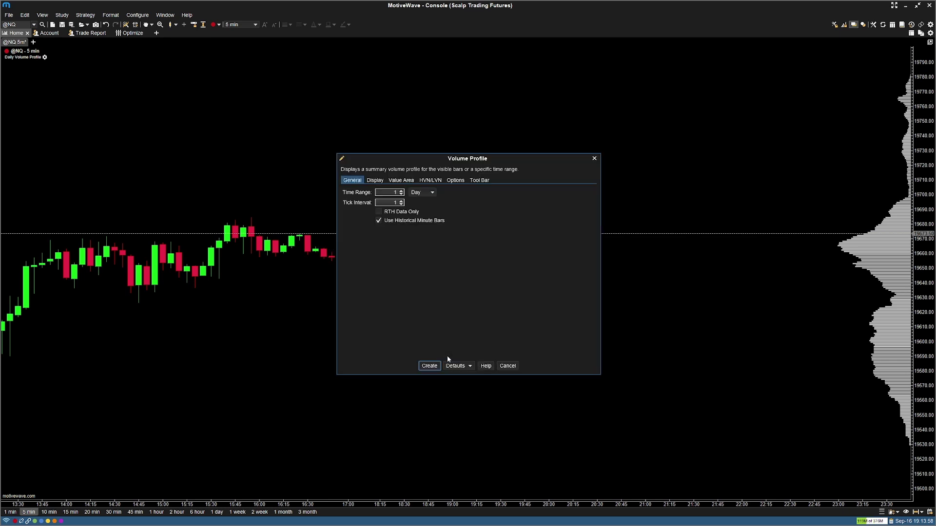
{"action": "left_click", "coordinate": [378, 222]}
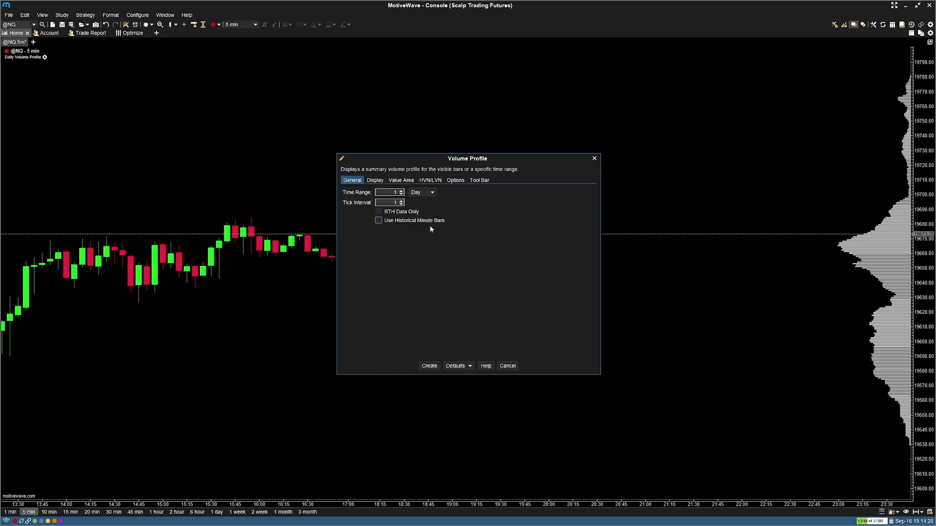
{"action": "left_click", "coordinate": [379, 212]}
{"action": "left_click", "coordinate": [376, 181]}
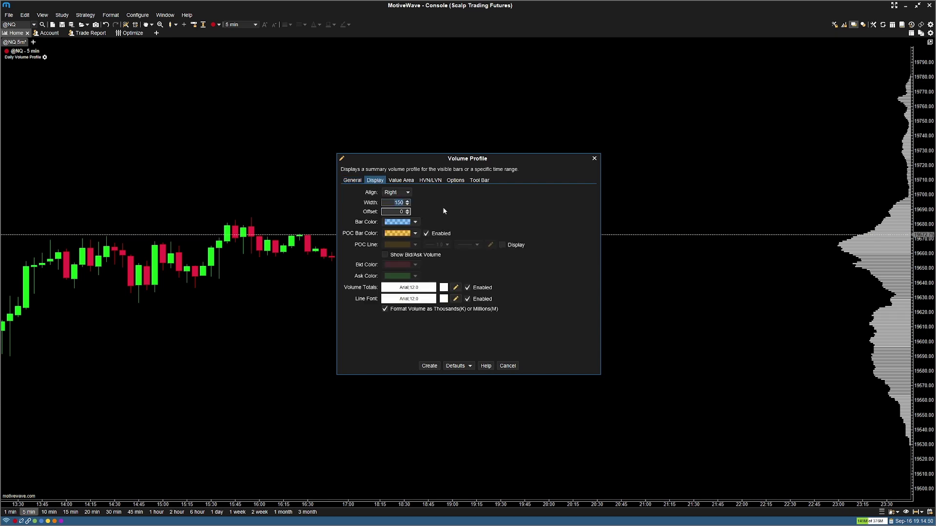
- Enter 250 and make the volume profile bars light grey
{"action": "type", "text": "250"}
{"action": "left_click", "coordinate": [418, 222]}
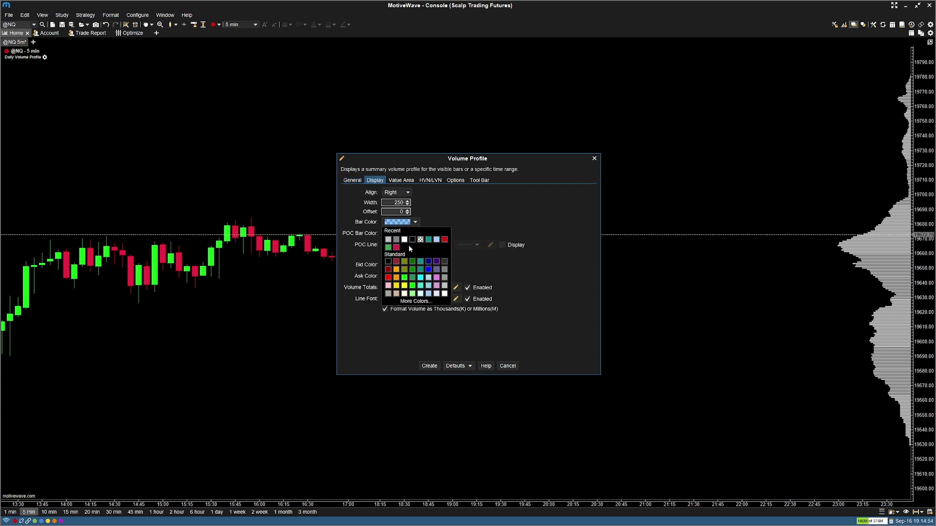
{"action": "left_click", "coordinate": [445, 286]}
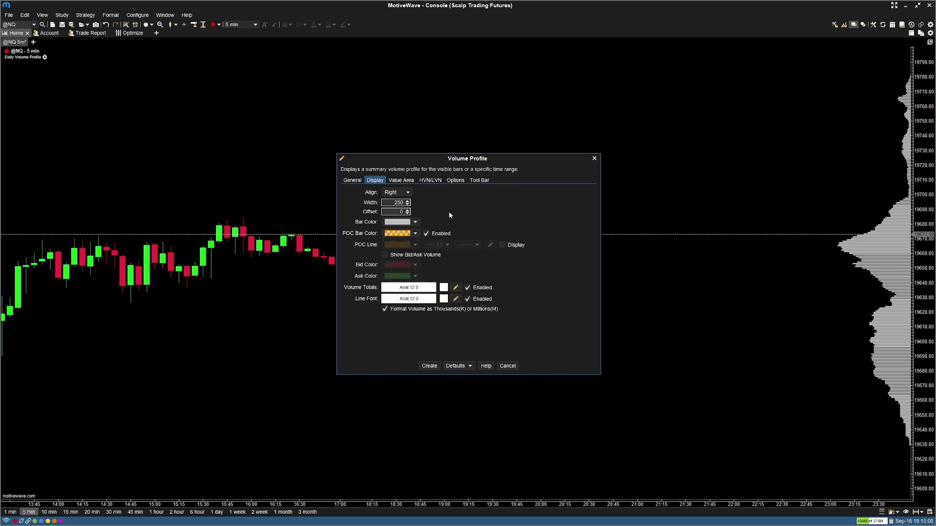
- Turn off the POC bar colour, show the POC line, and enable Show Value Area
{"action": "left_click", "coordinate": [427, 235]}
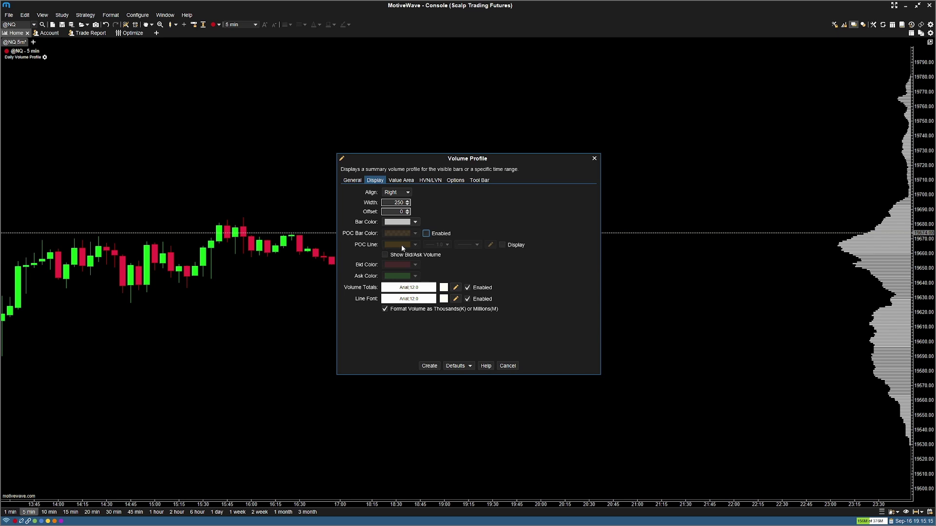
{"action": "left_click", "coordinate": [502, 245]}
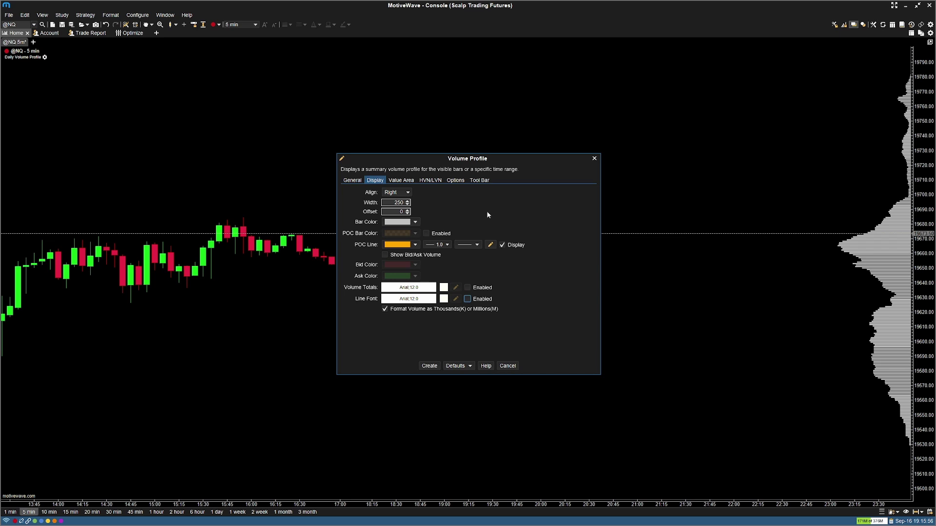
{"action": "left_click", "coordinate": [403, 182]}
{"action": "left_click", "coordinate": [379, 191]}
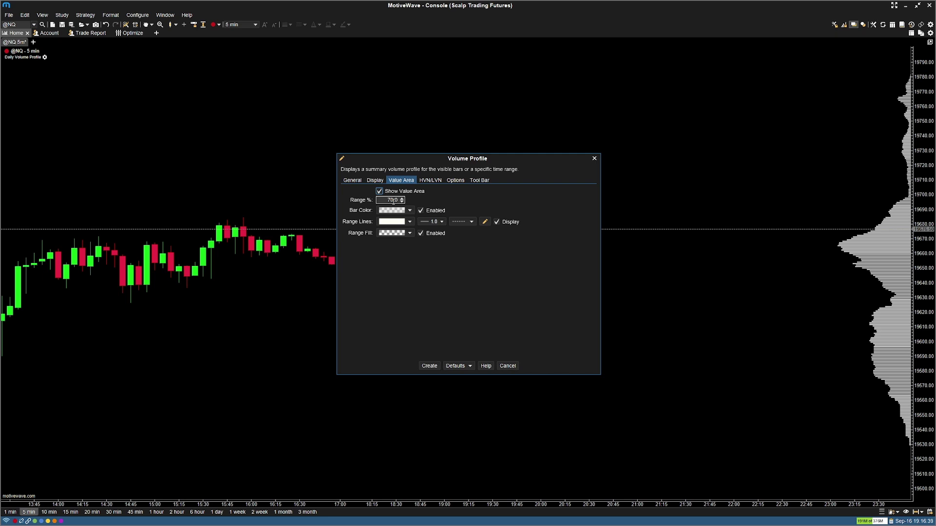
- Disable value-area bar colour and range fill, make range lines green, and create the profile
{"action": "left_click", "coordinate": [421, 211]}
{"action": "left_click", "coordinate": [421, 233]}
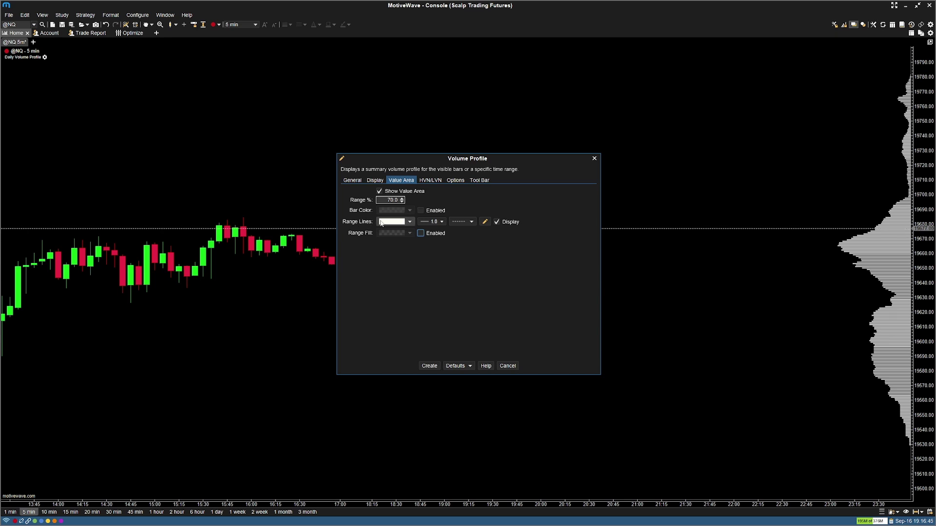
{"action": "left_click", "coordinate": [409, 222]}
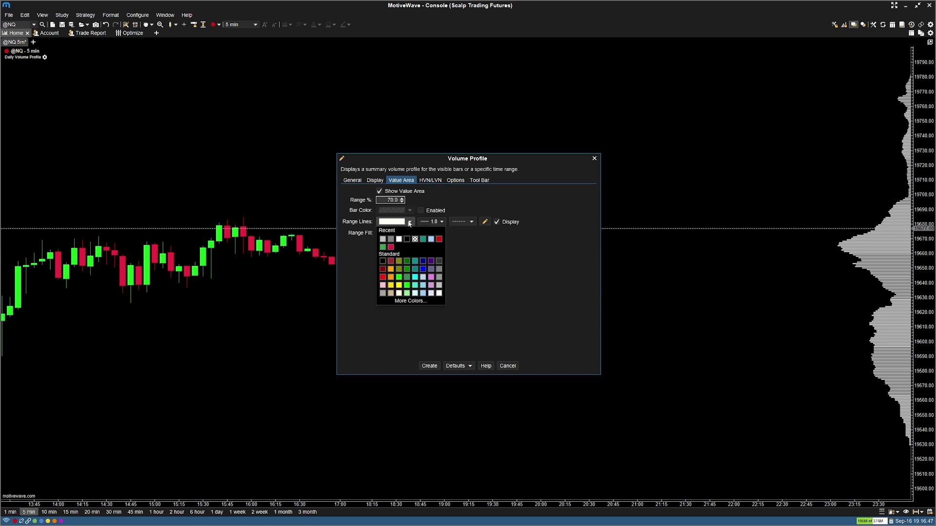
{"action": "left_click", "coordinate": [383, 247]}
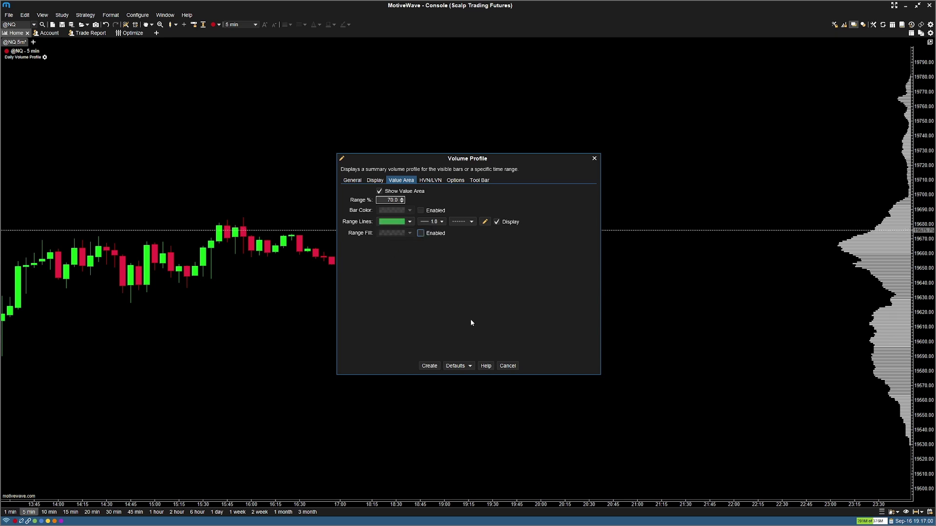
{"action": "left_click", "coordinate": [425, 367]}
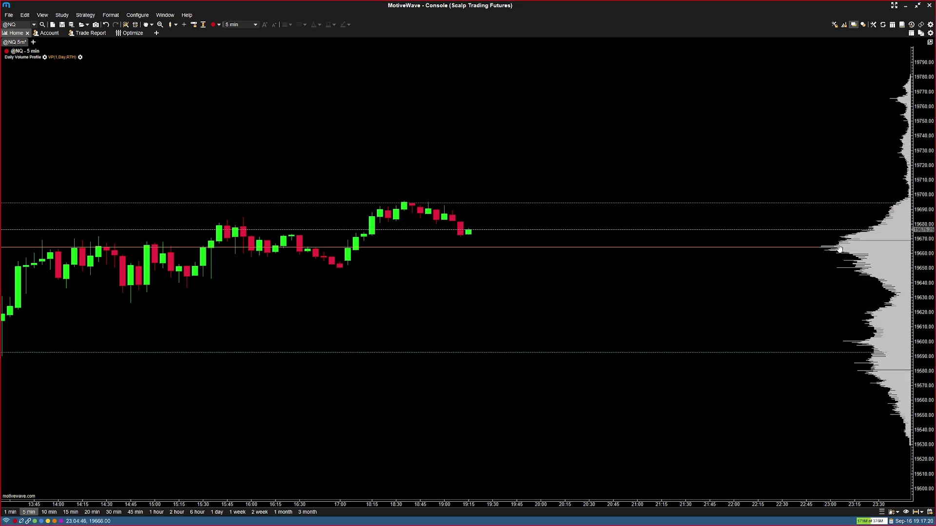
{"action": "mouse_move", "coordinate": [869, 259]}
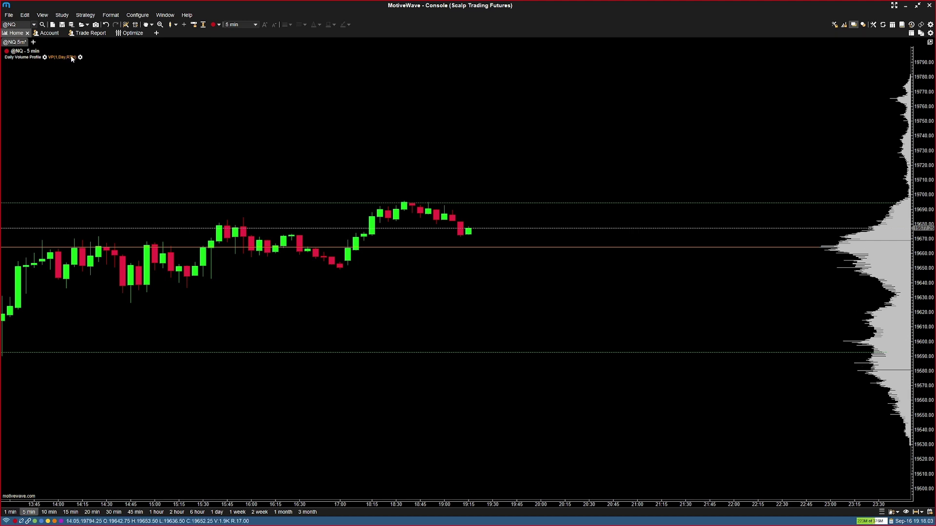
{"action": "left_click", "coordinate": [46, 58]}
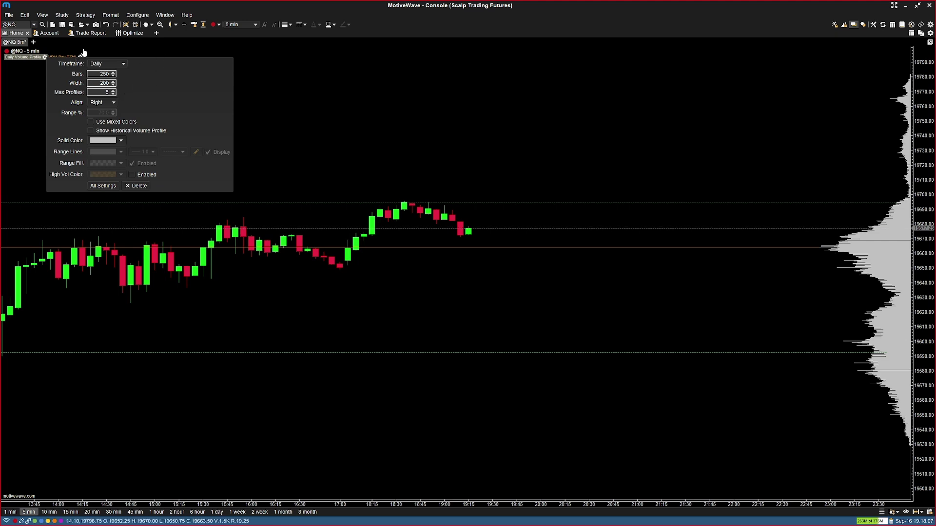
- Add the Volume Weighted Average Price study, found by filtering 'vwap', to the NQ chart
{"action": "left_click", "coordinate": [62, 15]}
{"action": "left_click", "coordinate": [73, 26]}
{"action": "type", "text": "vwap"}
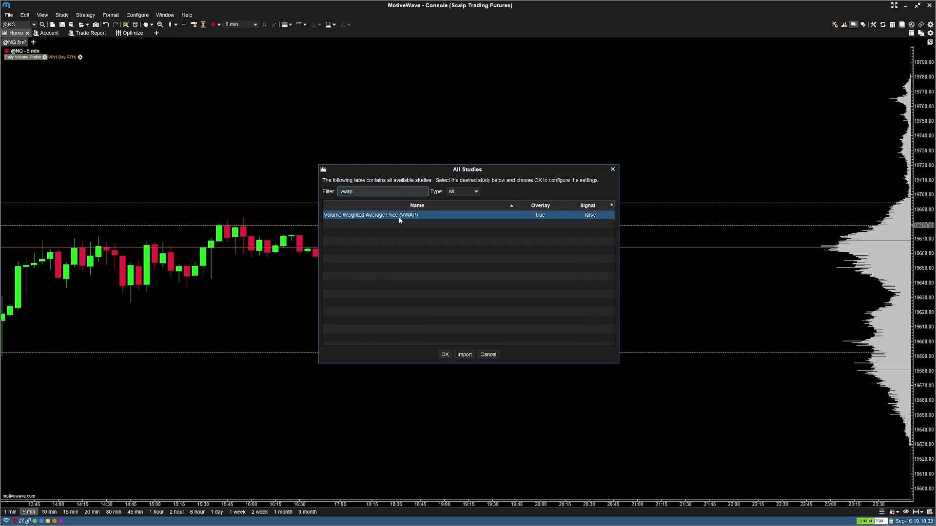
{"action": "left_click", "coordinate": [445, 355]}
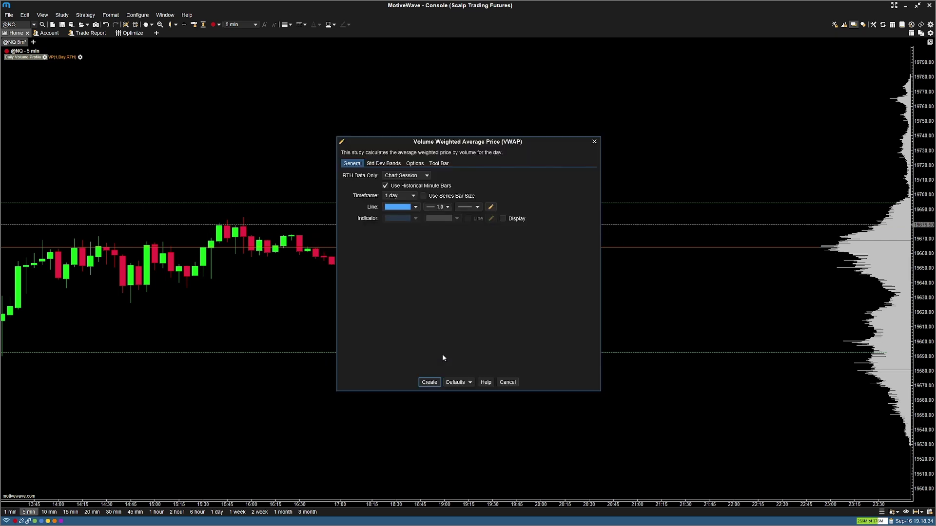
{"action": "left_click", "coordinate": [428, 382]}
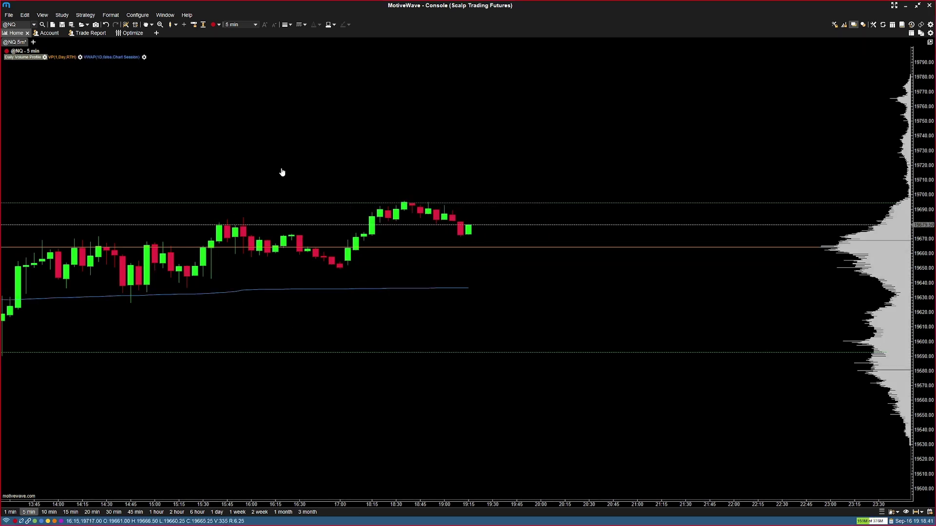
- Pan the NQ chart back to earlier bars and bring up the new-panel choices
{"action": "left_click_drag", "start_coordinate": [280, 169], "coordinate": [414, 182]}
{"action": "left_click_drag", "start_coordinate": [570, 278], "coordinate": [495, 167]}
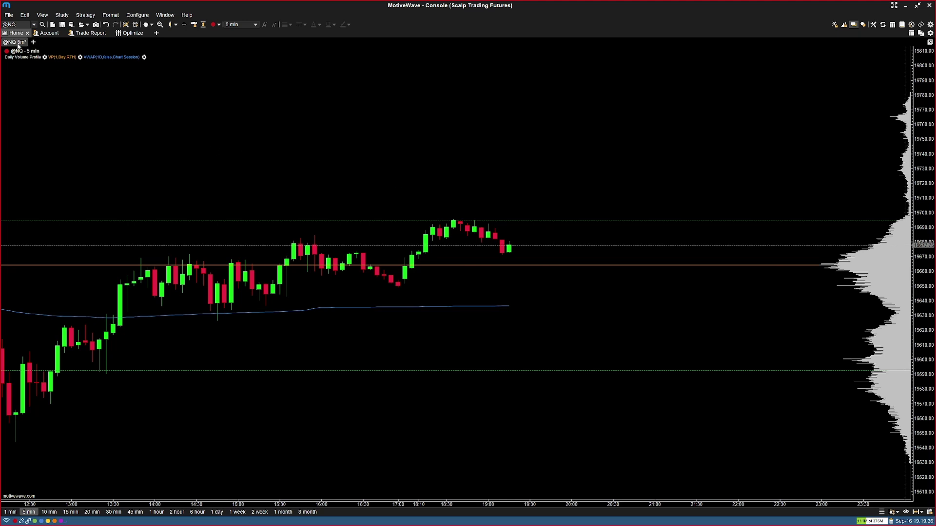
{"action": "left_click", "coordinate": [33, 43]}
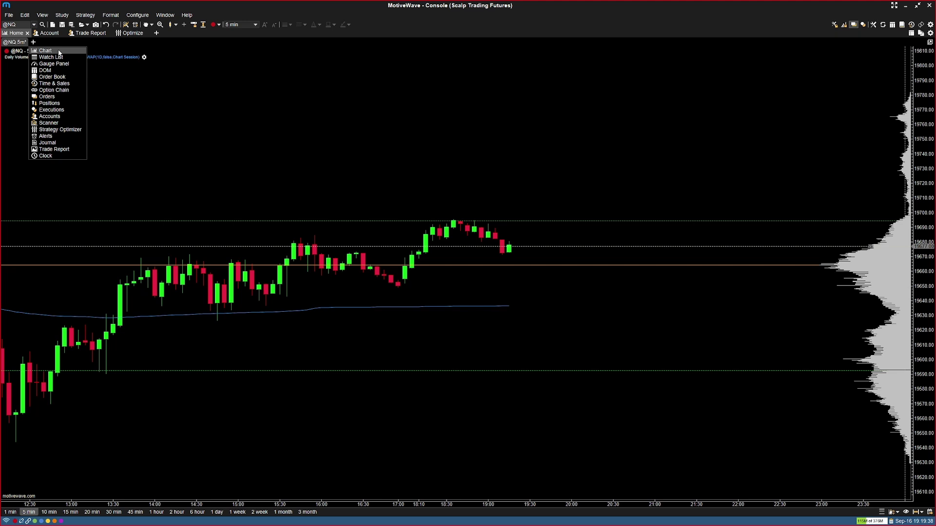
{"action": "left_click", "coordinate": [45, 51]}
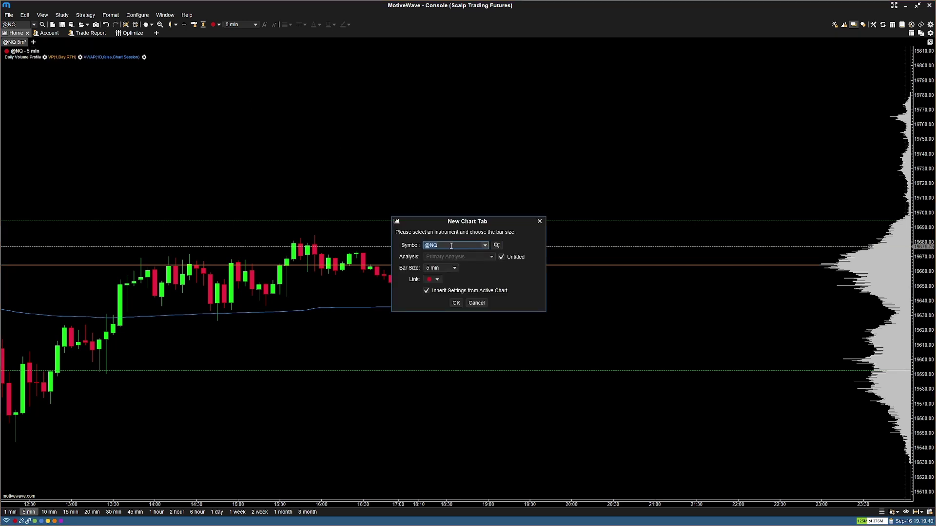
{"action": "left_click", "coordinate": [501, 257]}
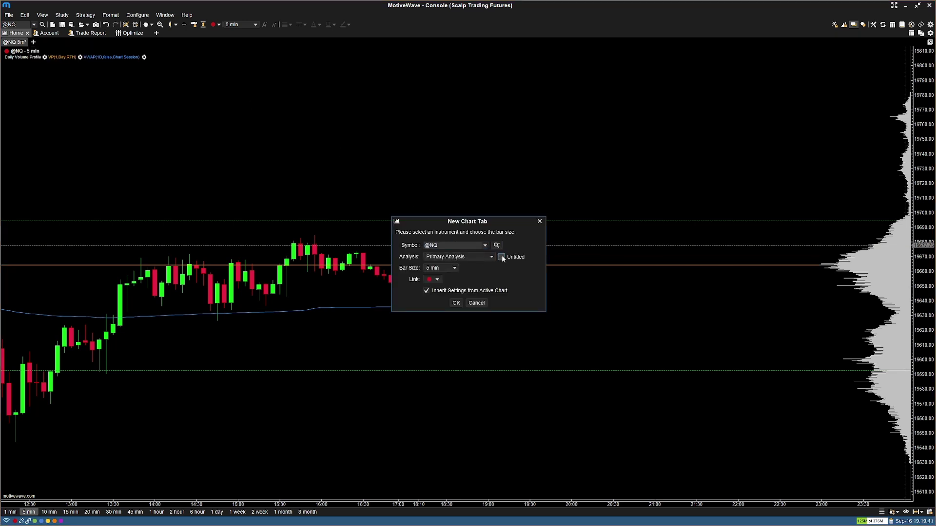
{"action": "left_click", "coordinate": [454, 269]}
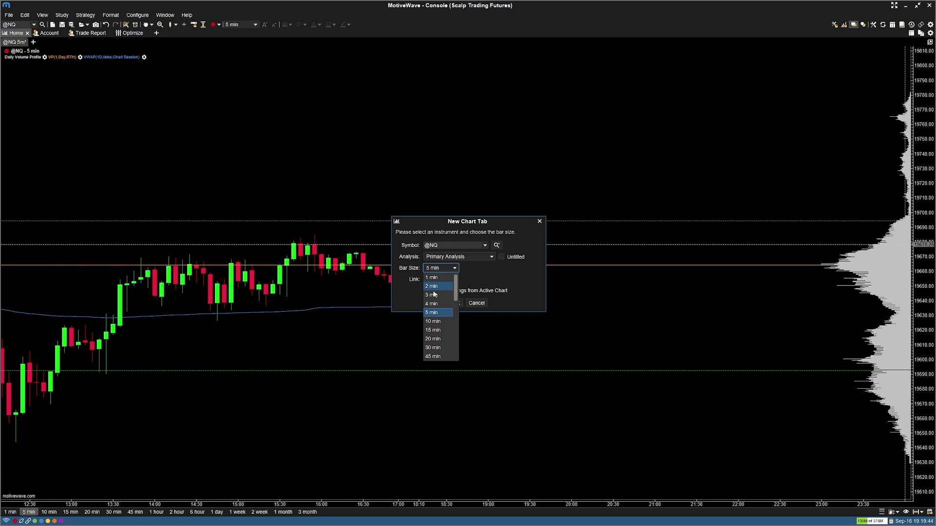
{"action": "left_click", "coordinate": [433, 295]}
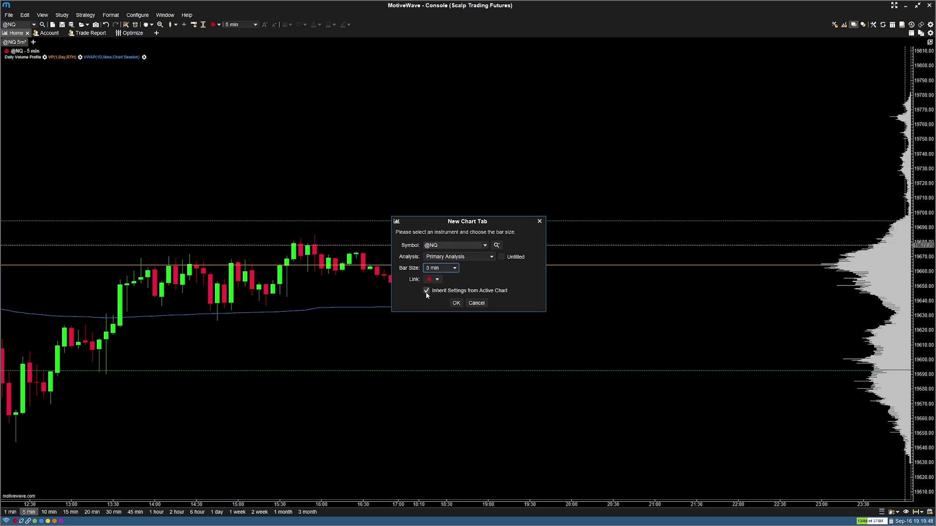
{"action": "left_click", "coordinate": [455, 303]}
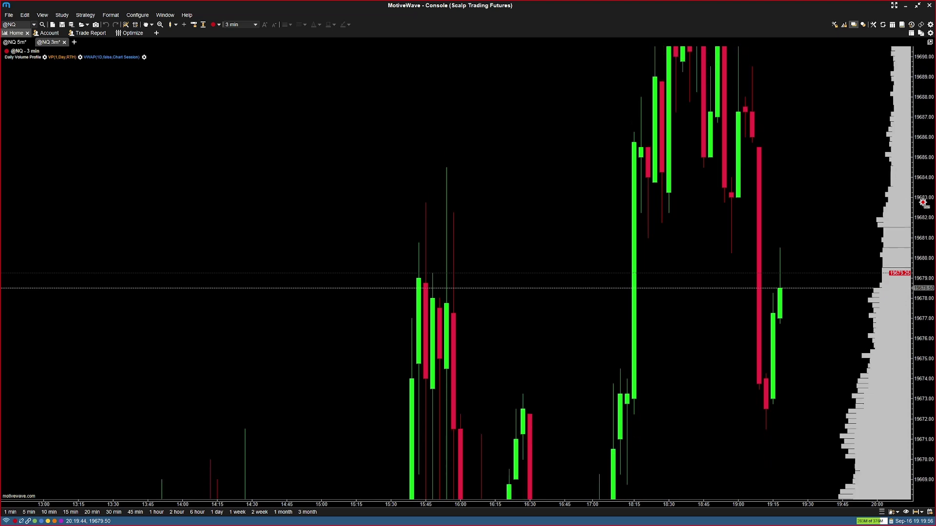
- Dock the 3-minute chart on the right half beside the 5-minute chart, then reselect the 5-minute chart
{"action": "scroll", "coordinate": [922, 203], "scroll_direction": "down", "scroll_amount": 5}
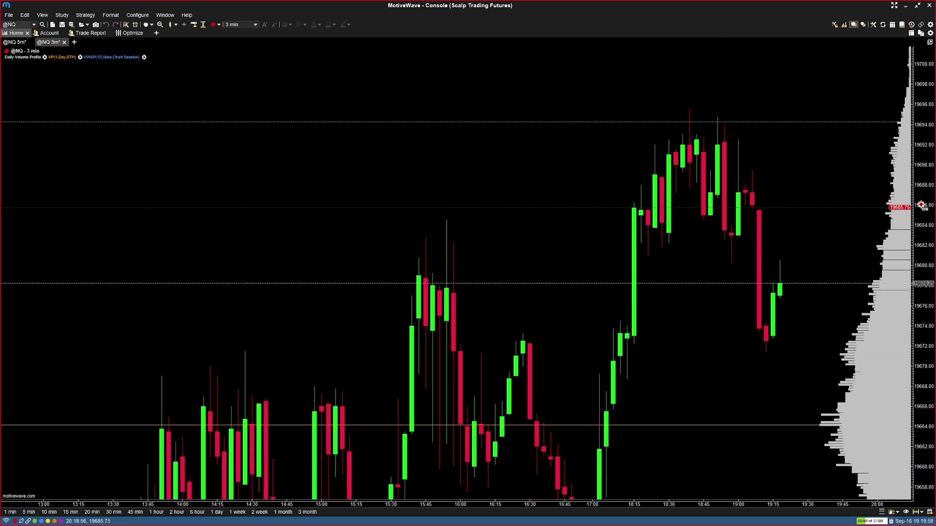
{"action": "left_click_drag", "start_coordinate": [804, 205], "coordinate": [527, 203]}
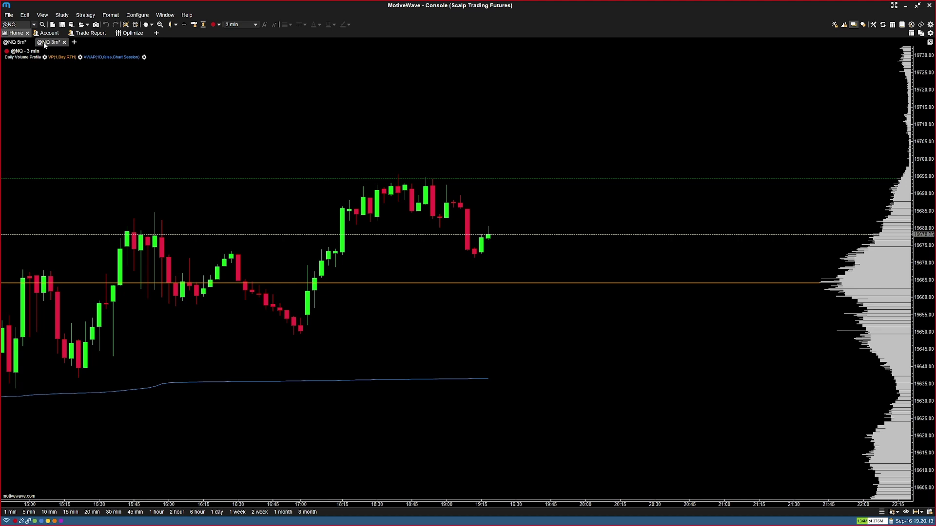
{"action": "left_click_drag", "start_coordinate": [44, 45], "coordinate": [753, 209]}
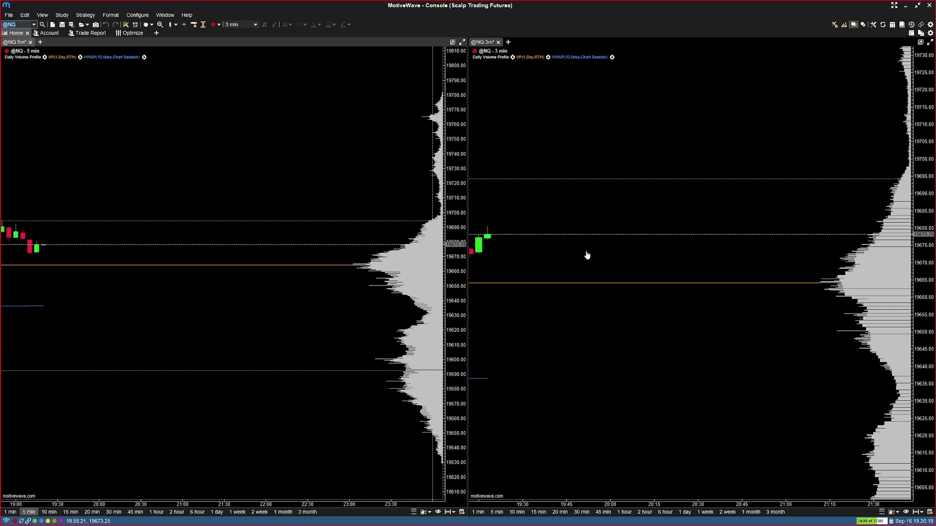
{"action": "left_click", "coordinate": [340, 187]}
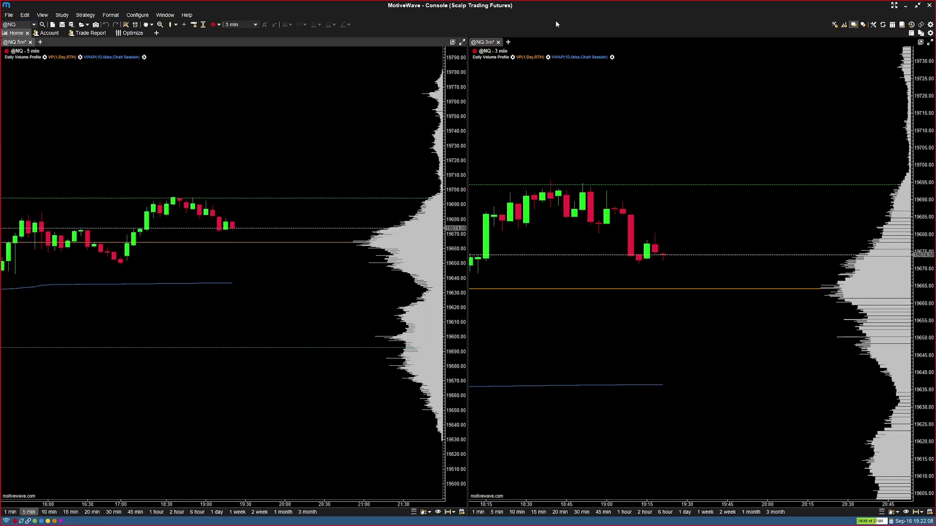
{"action": "left_click", "coordinate": [508, 42]}
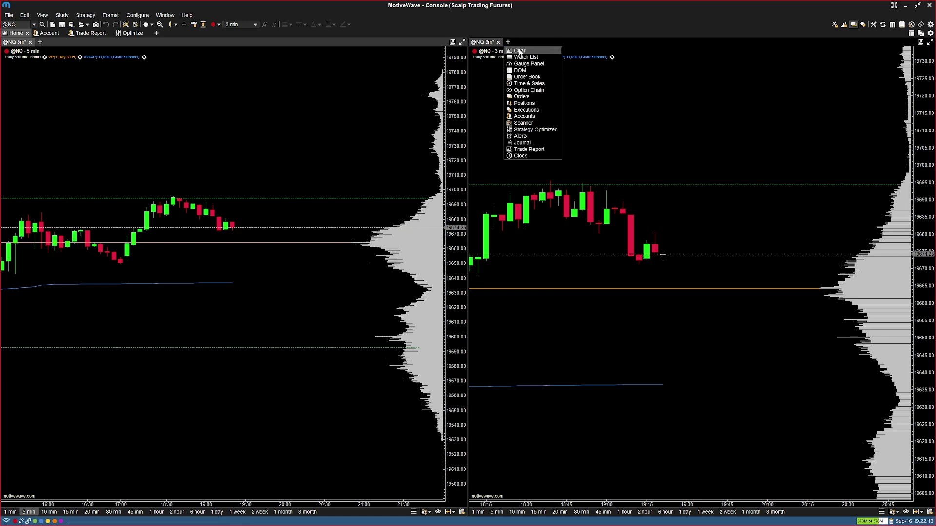
{"action": "left_click", "coordinate": [520, 53]}
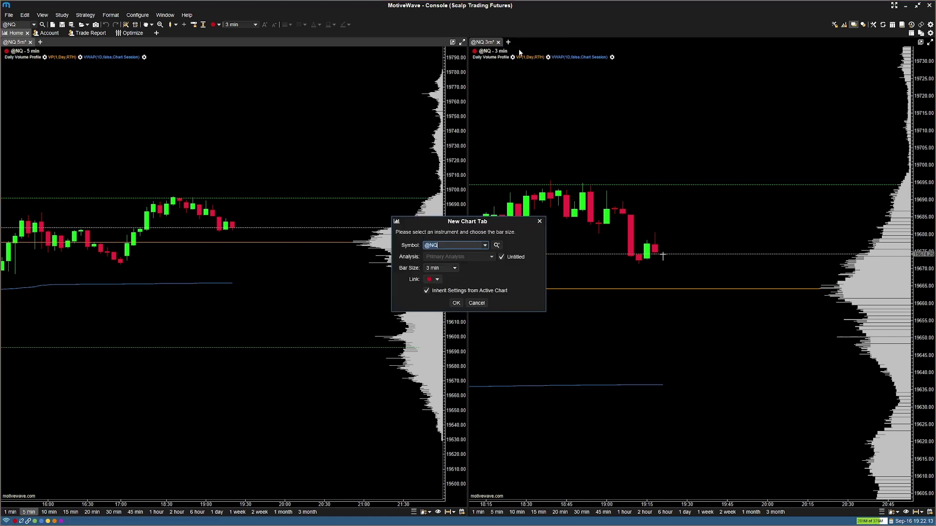
{"action": "left_click", "coordinate": [502, 257]}
{"action": "left_click", "coordinate": [441, 269]}
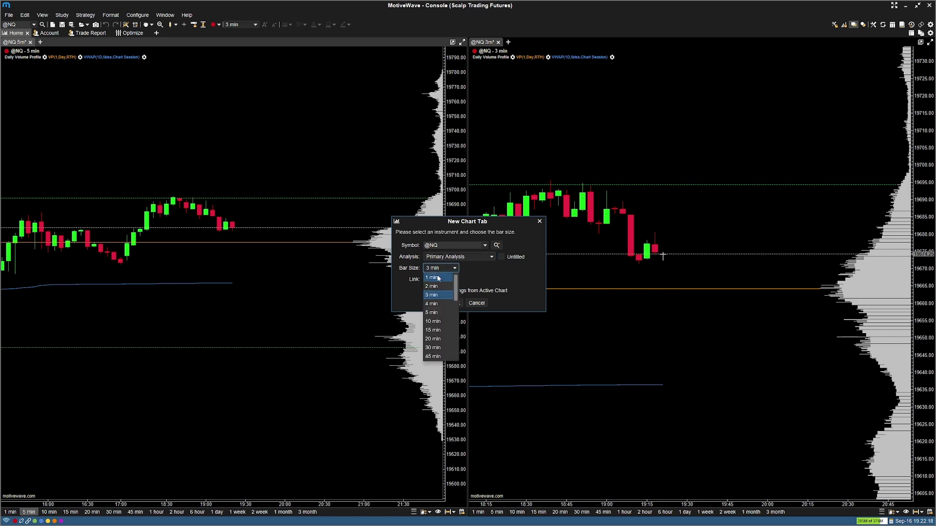
{"action": "left_click", "coordinate": [439, 278]}
{"action": "left_click", "coordinate": [455, 303]}
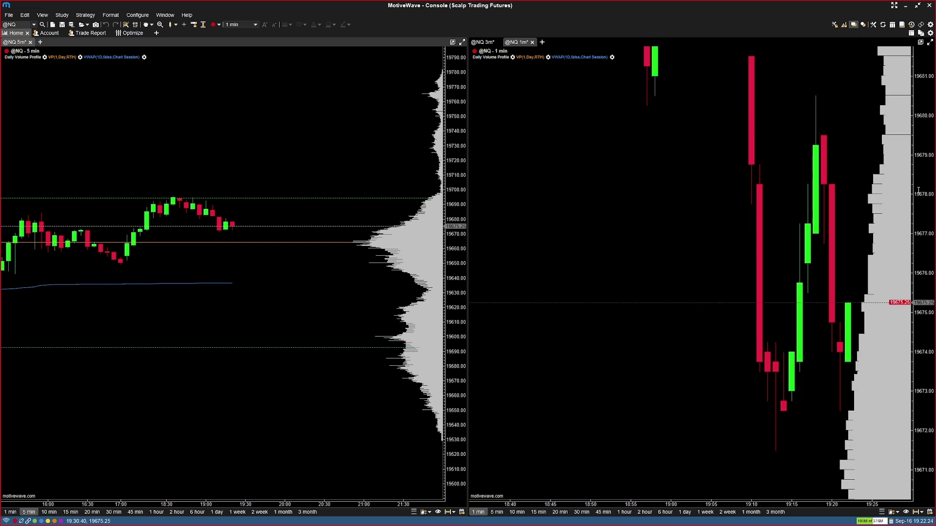
{"action": "left_click_drag", "start_coordinate": [918, 190], "coordinate": [914, 201]}
{"action": "left_click_drag", "start_coordinate": [513, 44], "coordinate": [654, 426]}
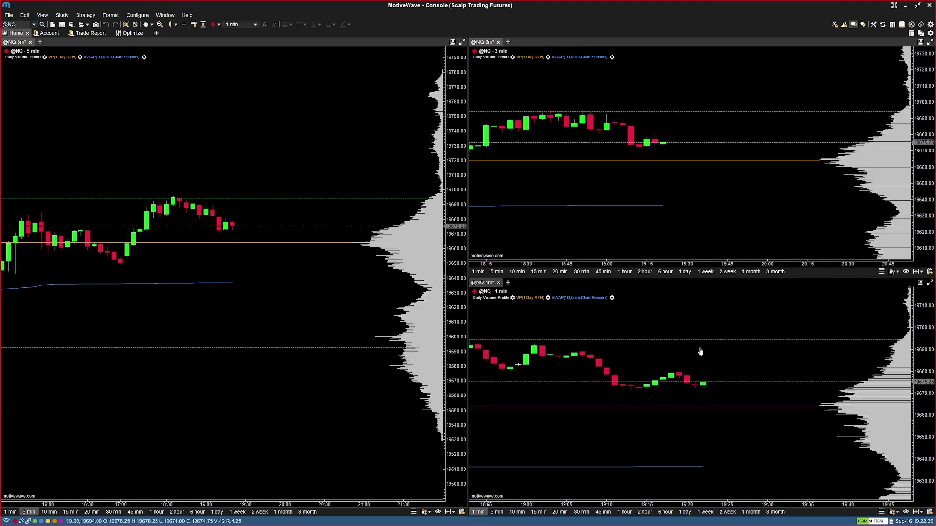
- Narrow the 5-minute chart and enlarge the upper-right 3-minute chart over the 1-minute pane
{"action": "scroll", "coordinate": [709, 358], "scroll_direction": "down", "scroll_amount": 3}
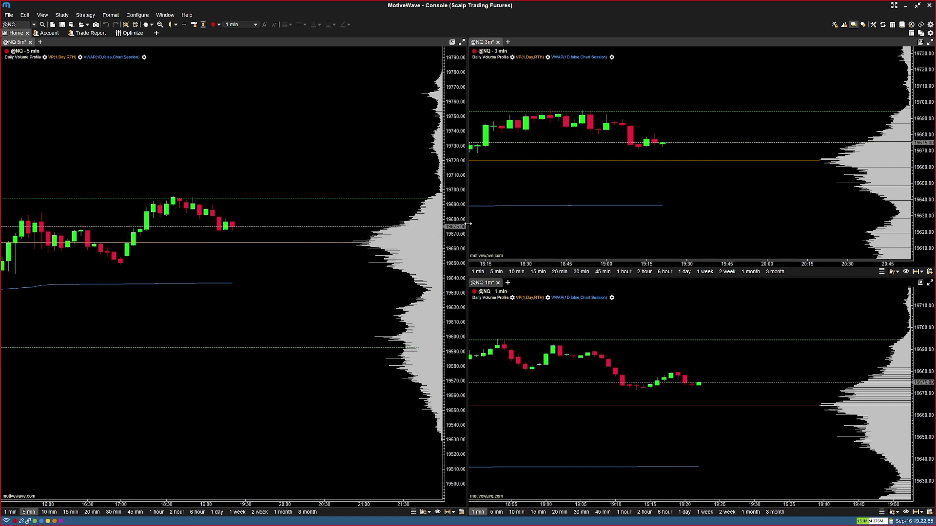
{"action": "left_click_drag", "start_coordinate": [467, 224], "coordinate": [407, 228]}
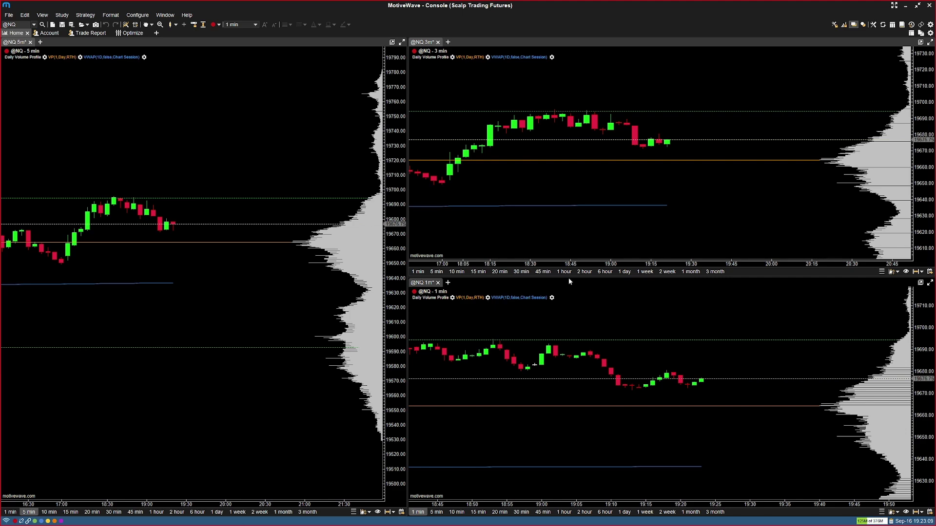
{"action": "left_click_drag", "start_coordinate": [569, 278], "coordinate": [569, 298]}
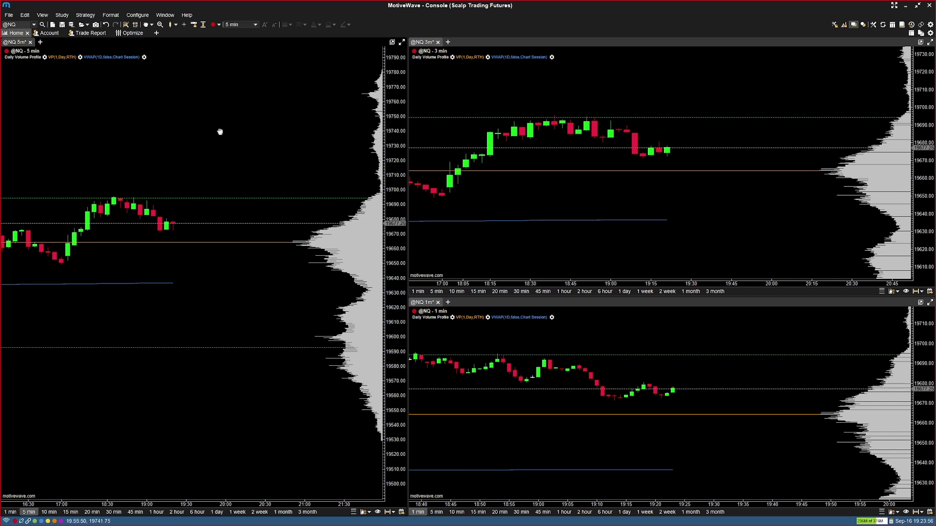
- Save the left chart as template 'Default Clean Scalp Setup' including bar size, type, scheme and semi-log settings
{"action": "right_click", "coordinate": [220, 130]}
{"action": "mouse_move", "coordinate": [254, 187]}
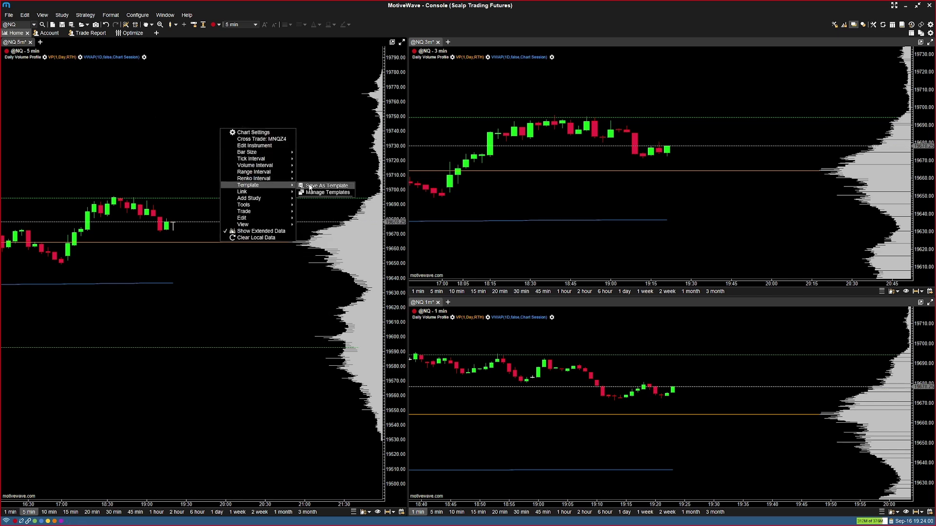
{"action": "left_click", "coordinate": [310, 187]}
{"action": "type", "text": "Default Clean Scalp Setup"}
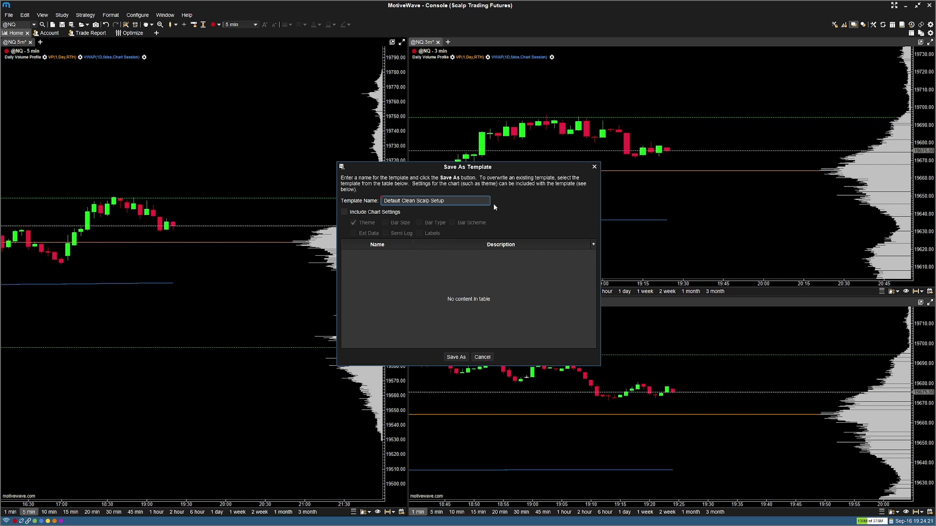
{"action": "left_click", "coordinate": [344, 212]}
{"action": "left_click", "coordinate": [385, 223]}
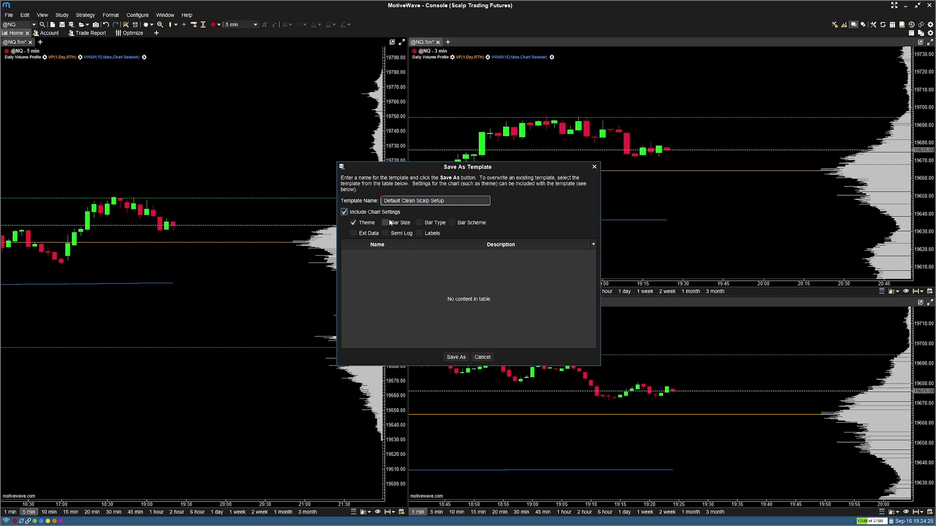
{"action": "left_click", "coordinate": [420, 223]}
{"action": "left_click", "coordinate": [451, 223]}
{"action": "left_click", "coordinate": [388, 235]}
{"action": "left_click", "coordinate": [454, 357]}
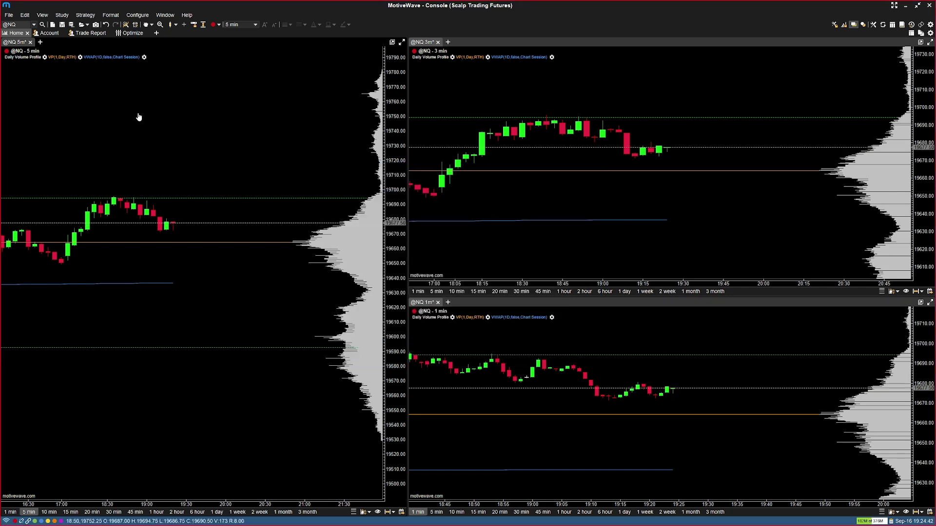
- Apply the 'Default Clean Scalp Setup' template via the left chart, confirming deletion of existing studies
{"action": "right_click", "coordinate": [168, 109]}
{"action": "mouse_move", "coordinate": [206, 165]}
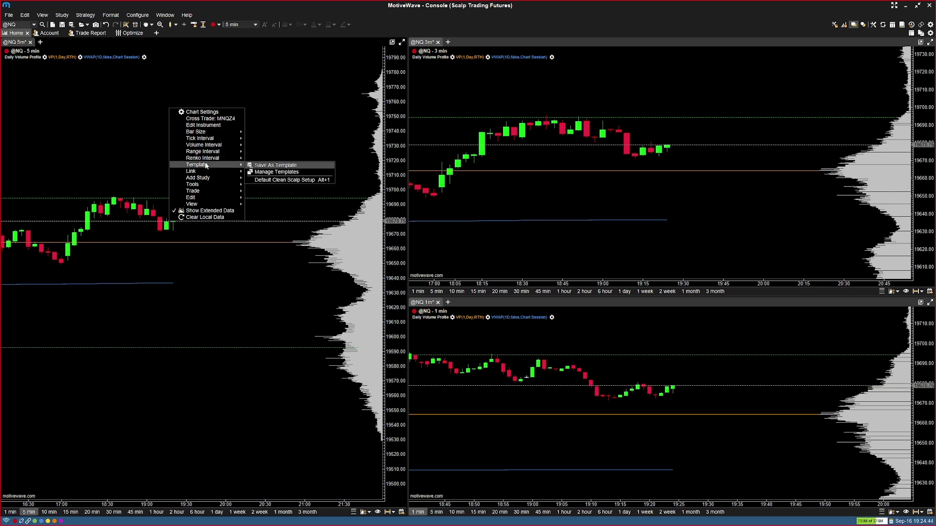
{"action": "left_click", "coordinate": [269, 181]}
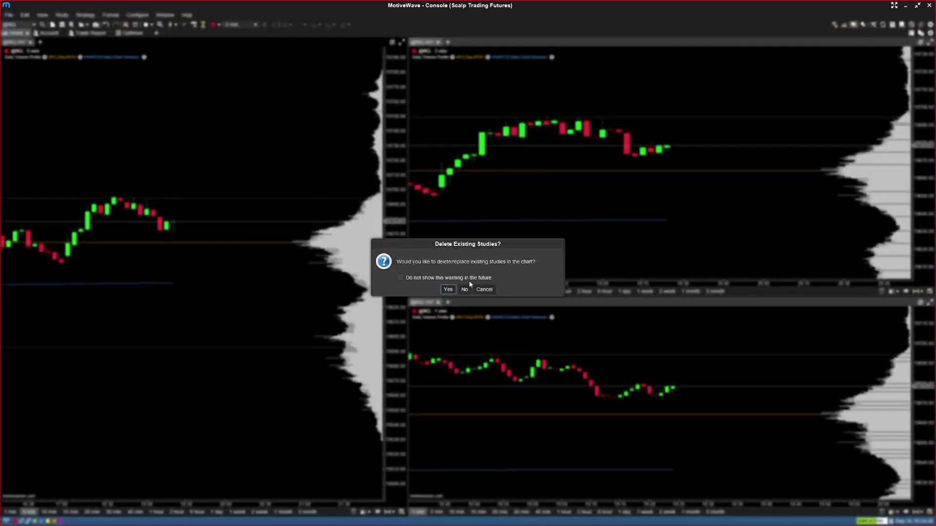
{"action": "left_click", "coordinate": [447, 290]}
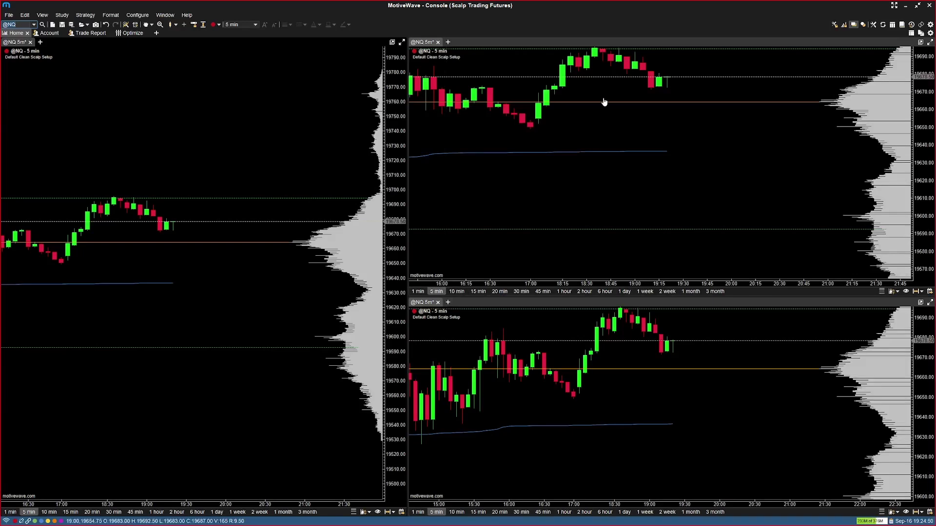
{"action": "scroll", "coordinate": [503, 204], "scroll_direction": "up", "scroll_amount": 3}
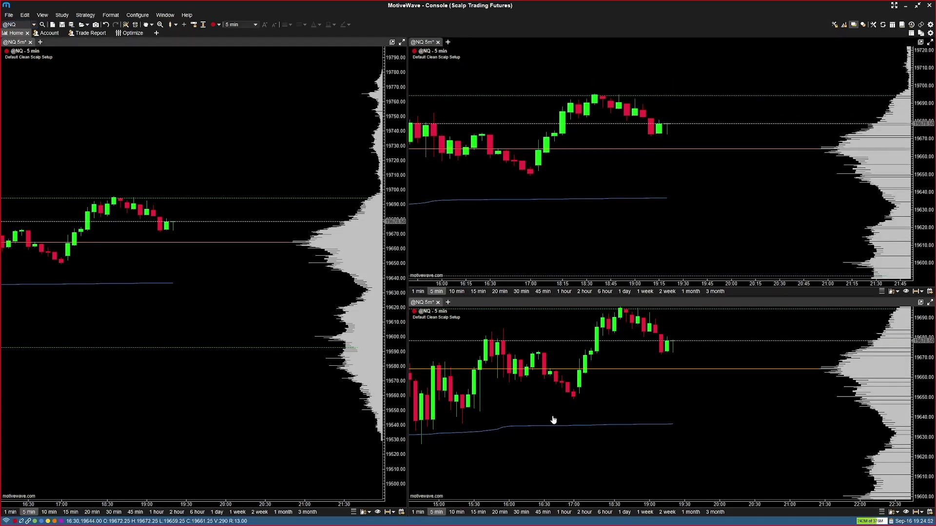
{"action": "scroll", "coordinate": [566, 417], "scroll_direction": "up", "scroll_amount": 2}
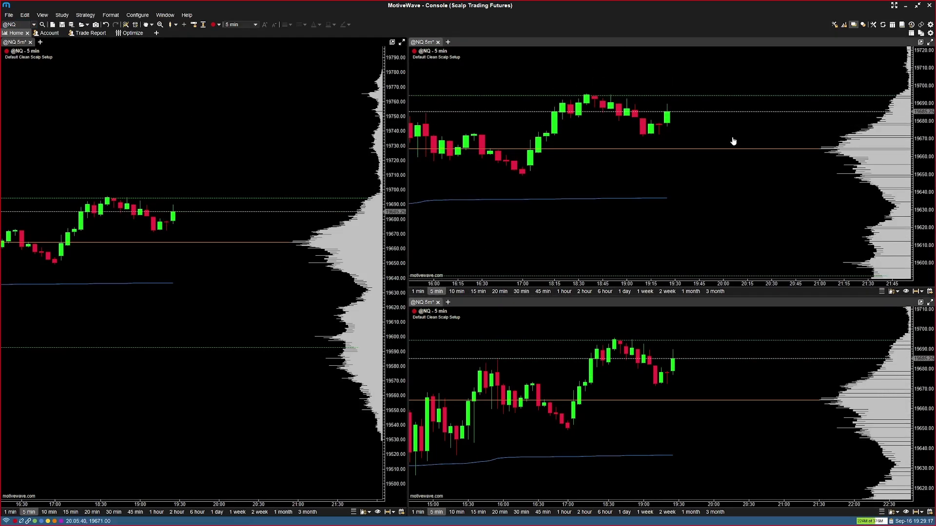
- In chart preferences, make the cross hair global and solid, disable Double Cross Hair, and save
{"action": "left_click", "coordinate": [931, 24]}
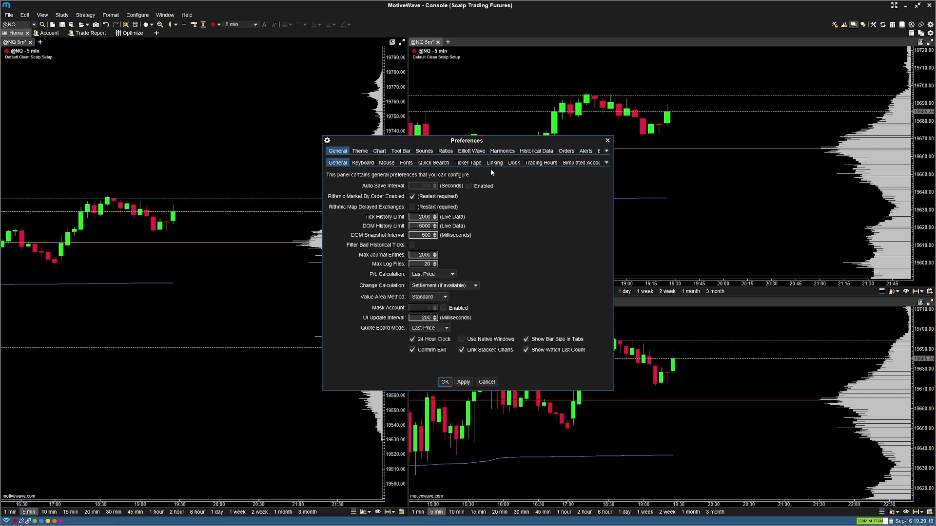
{"action": "left_click", "coordinate": [380, 151]}
{"action": "left_click", "coordinate": [478, 164]}
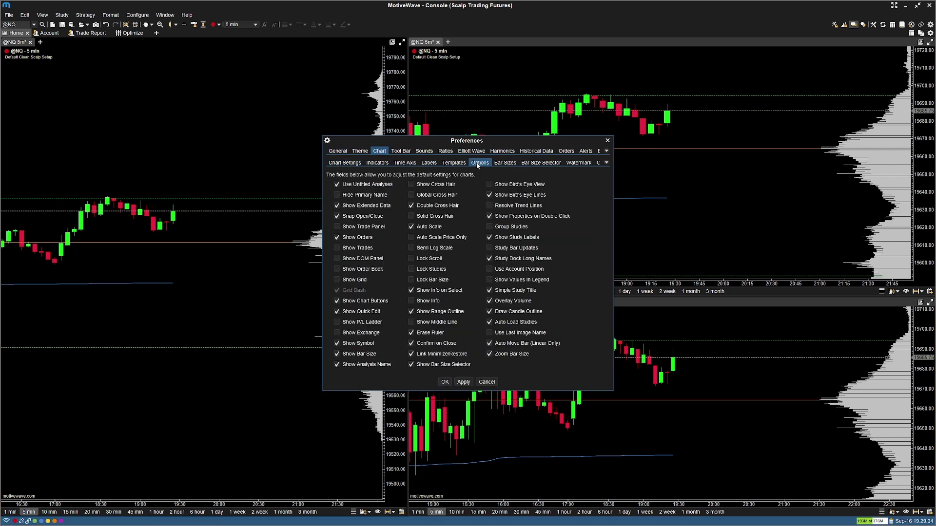
{"action": "left_click", "coordinate": [411, 195]}
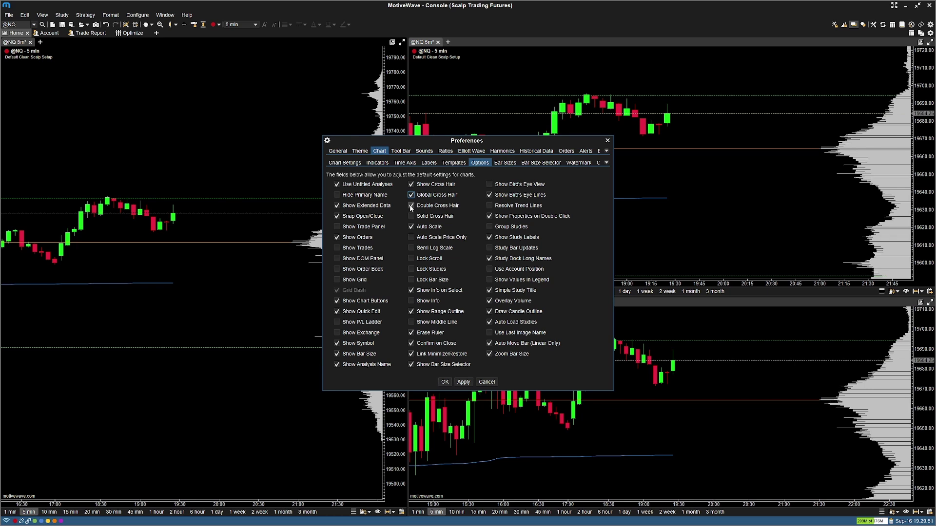
{"action": "left_click", "coordinate": [411, 206]}
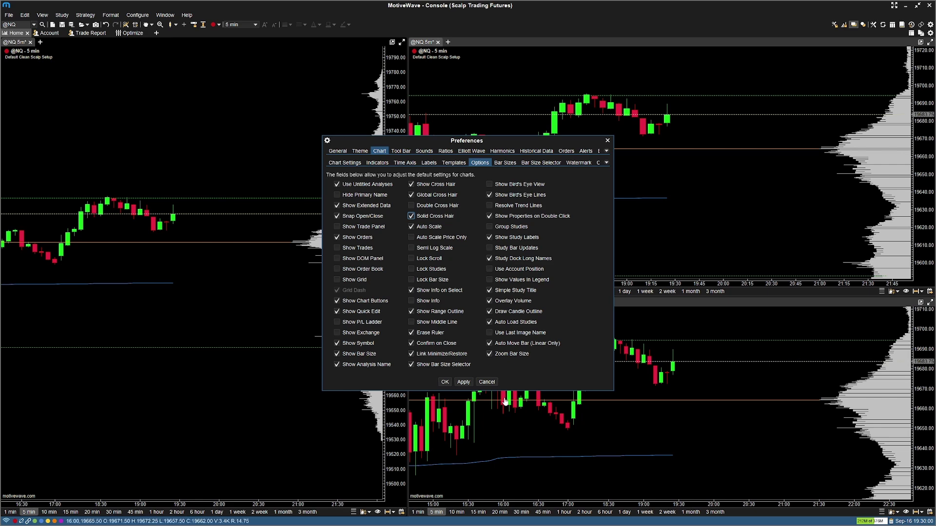
{"action": "left_click", "coordinate": [445, 383]}
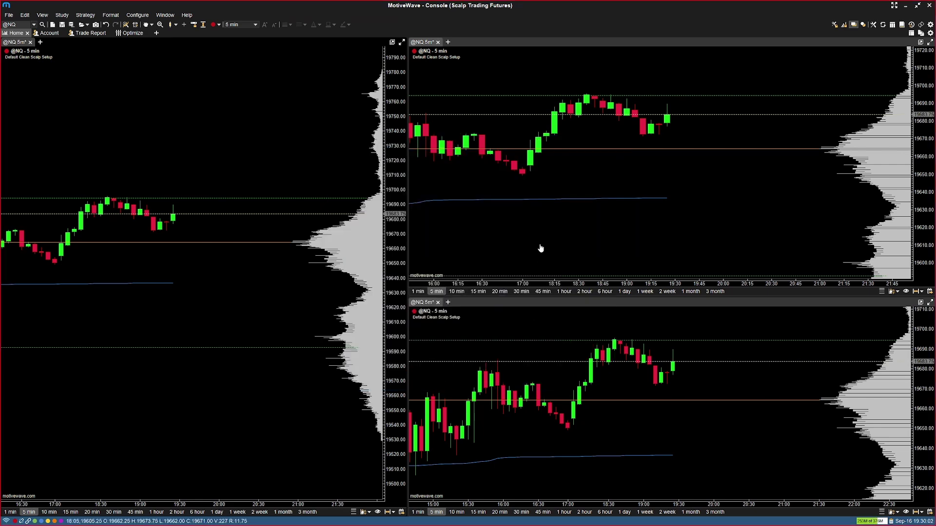
- Apply the new global solid cross-hair settings through the left chart's Chart Settings
{"action": "right_click", "coordinate": [263, 146]}
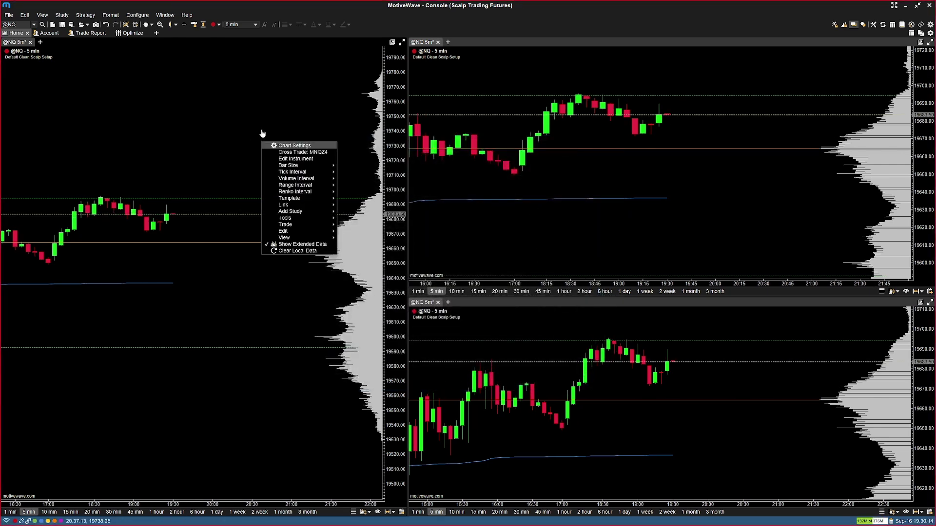
{"action": "left_click", "coordinate": [293, 147]}
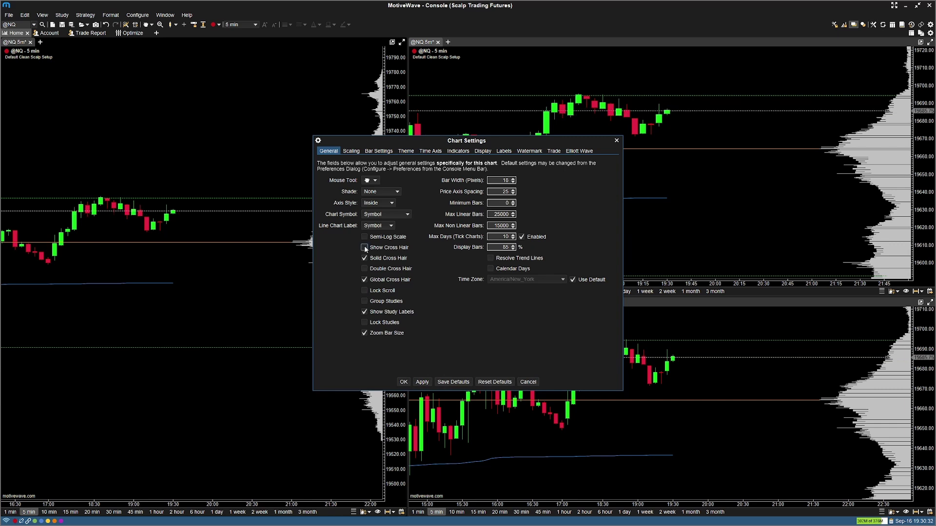
{"action": "left_click", "coordinate": [404, 381]}
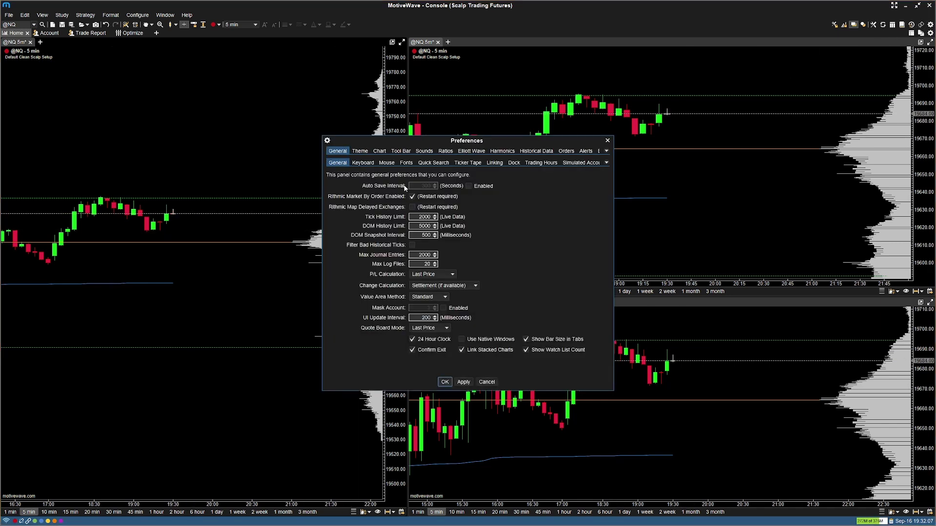
- Change the Tradovate Simple chart theme's cross-hair colour to grey, then apply and close Preferences
{"action": "left_click", "coordinate": [359, 151]}
{"action": "left_click", "coordinate": [416, 165]}
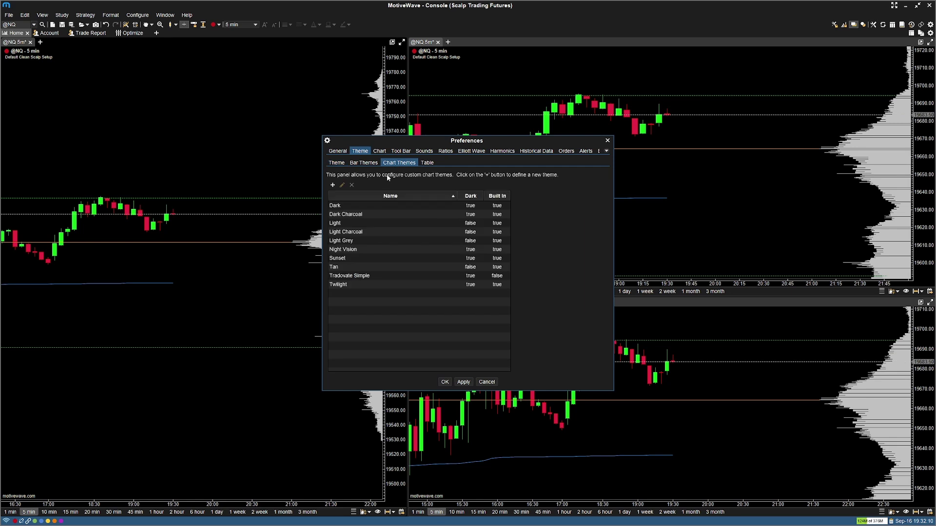
{"action": "left_click", "coordinate": [348, 276]}
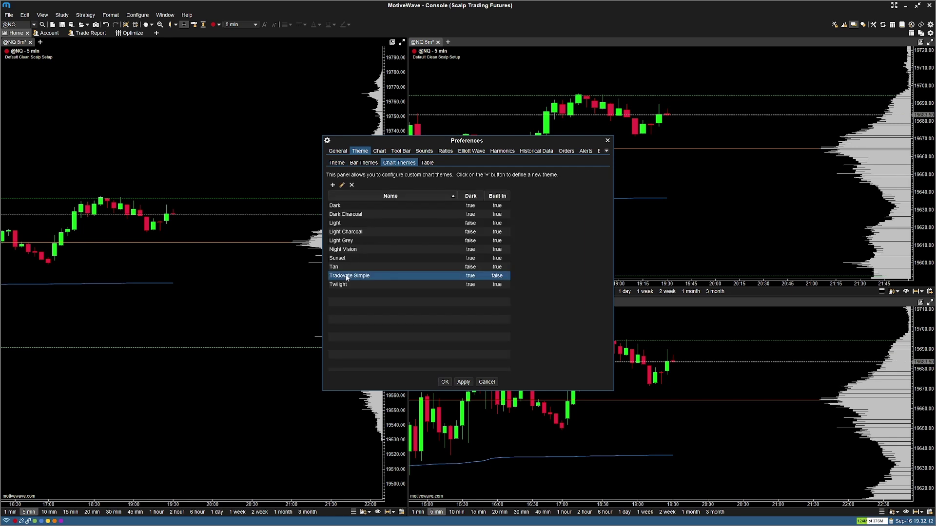
{"action": "left_click", "coordinate": [343, 185]}
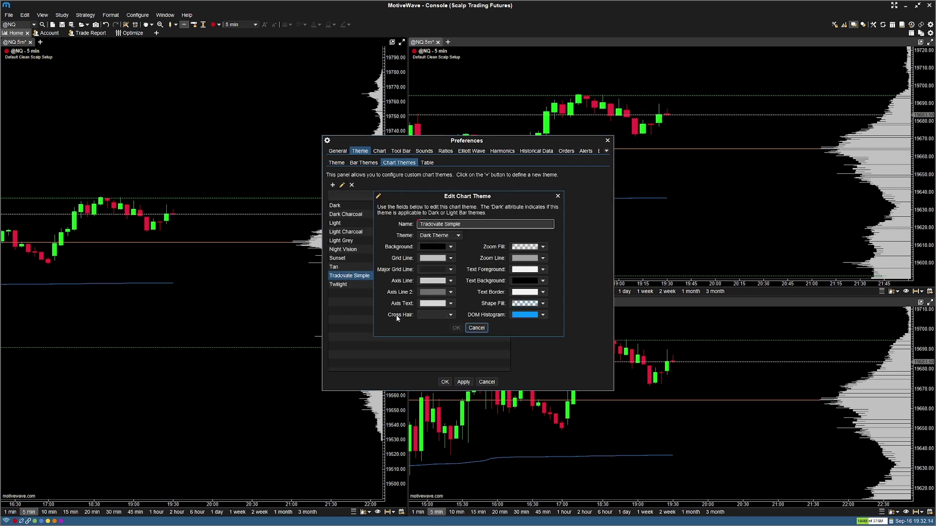
{"action": "left_click", "coordinate": [452, 315]}
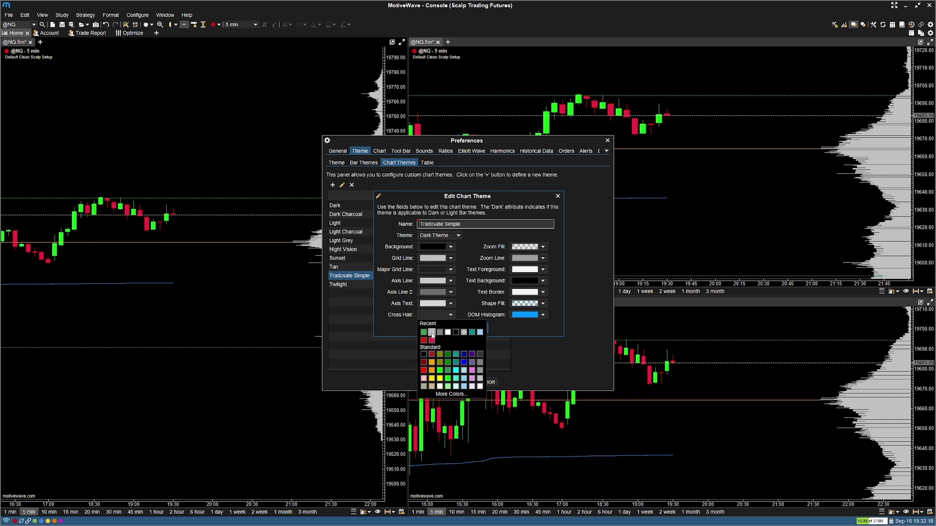
{"action": "left_click", "coordinate": [432, 333]}
{"action": "left_click", "coordinate": [457, 329]}
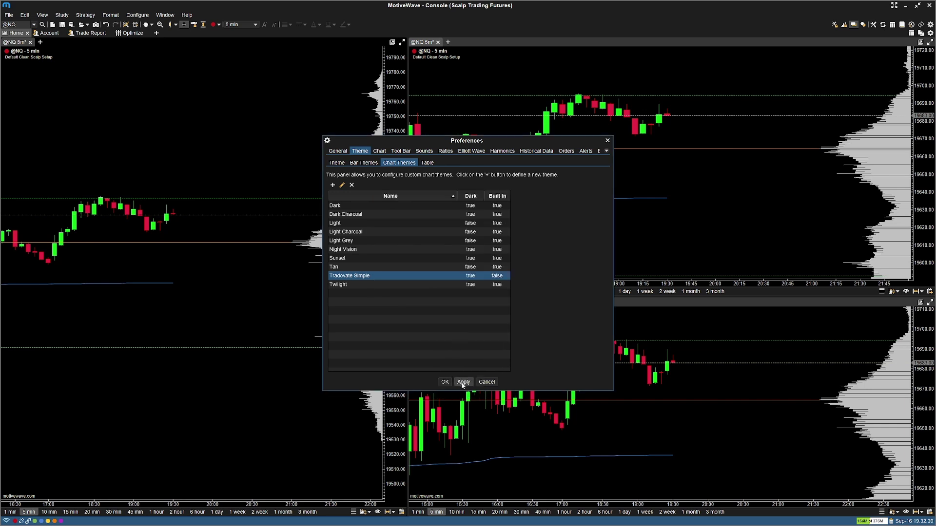
{"action": "left_click", "coordinate": [462, 382]}
{"action": "left_click", "coordinate": [445, 382]}
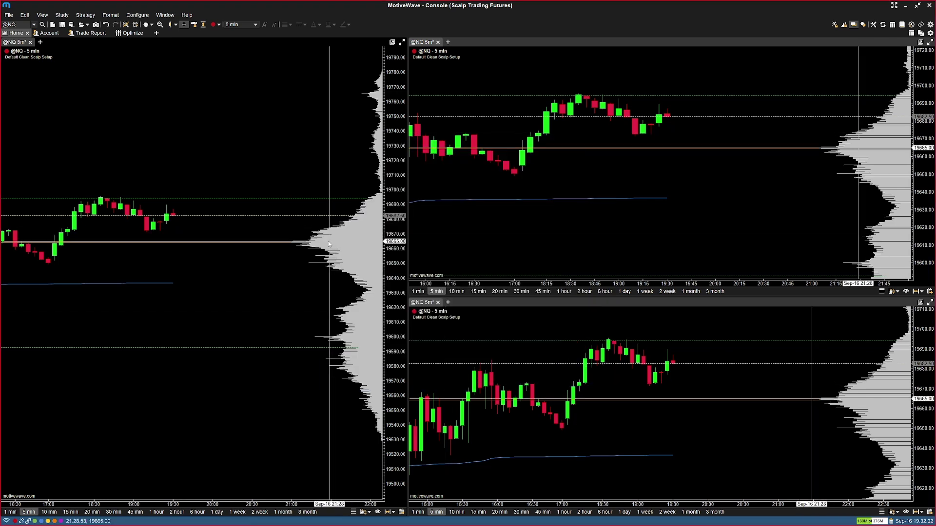